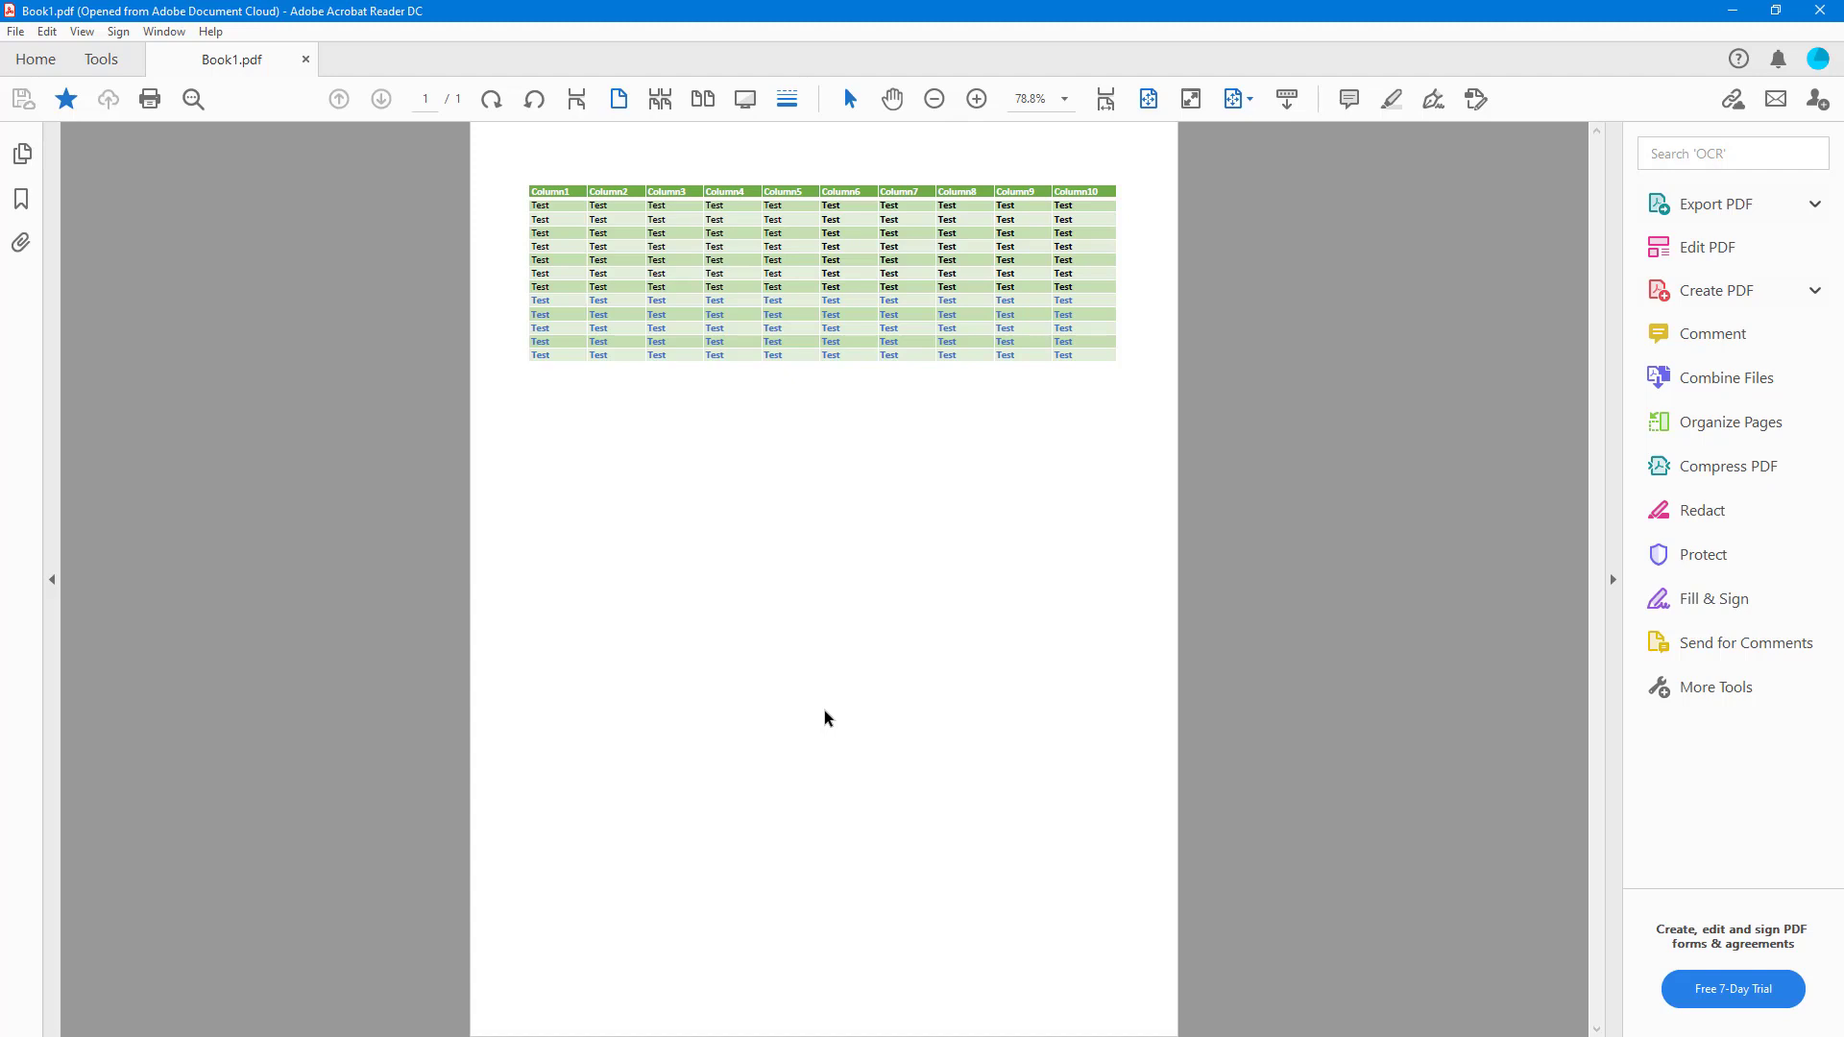
- Open the Fill & Sign tool for Book1.pdf from the Tools pane
click(1725, 611)
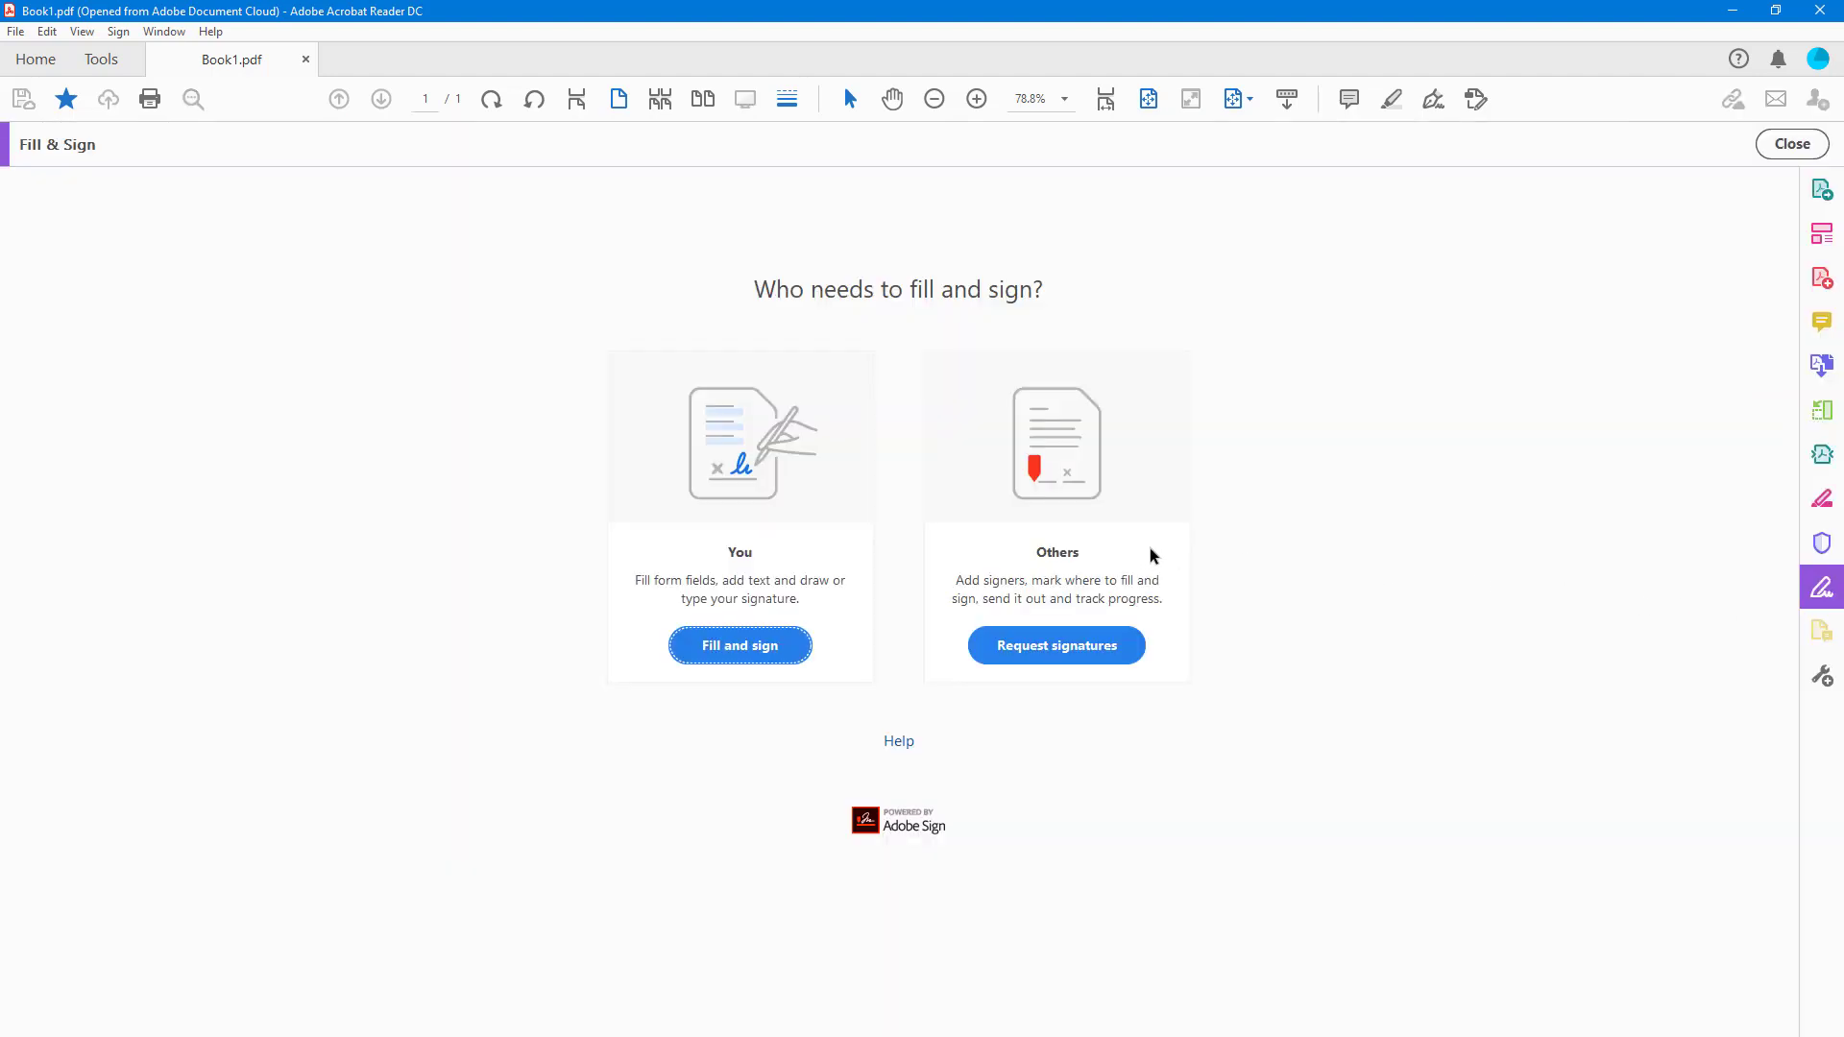
- Choose to request signatures and add the signer's e-mail address
click(1049, 659)
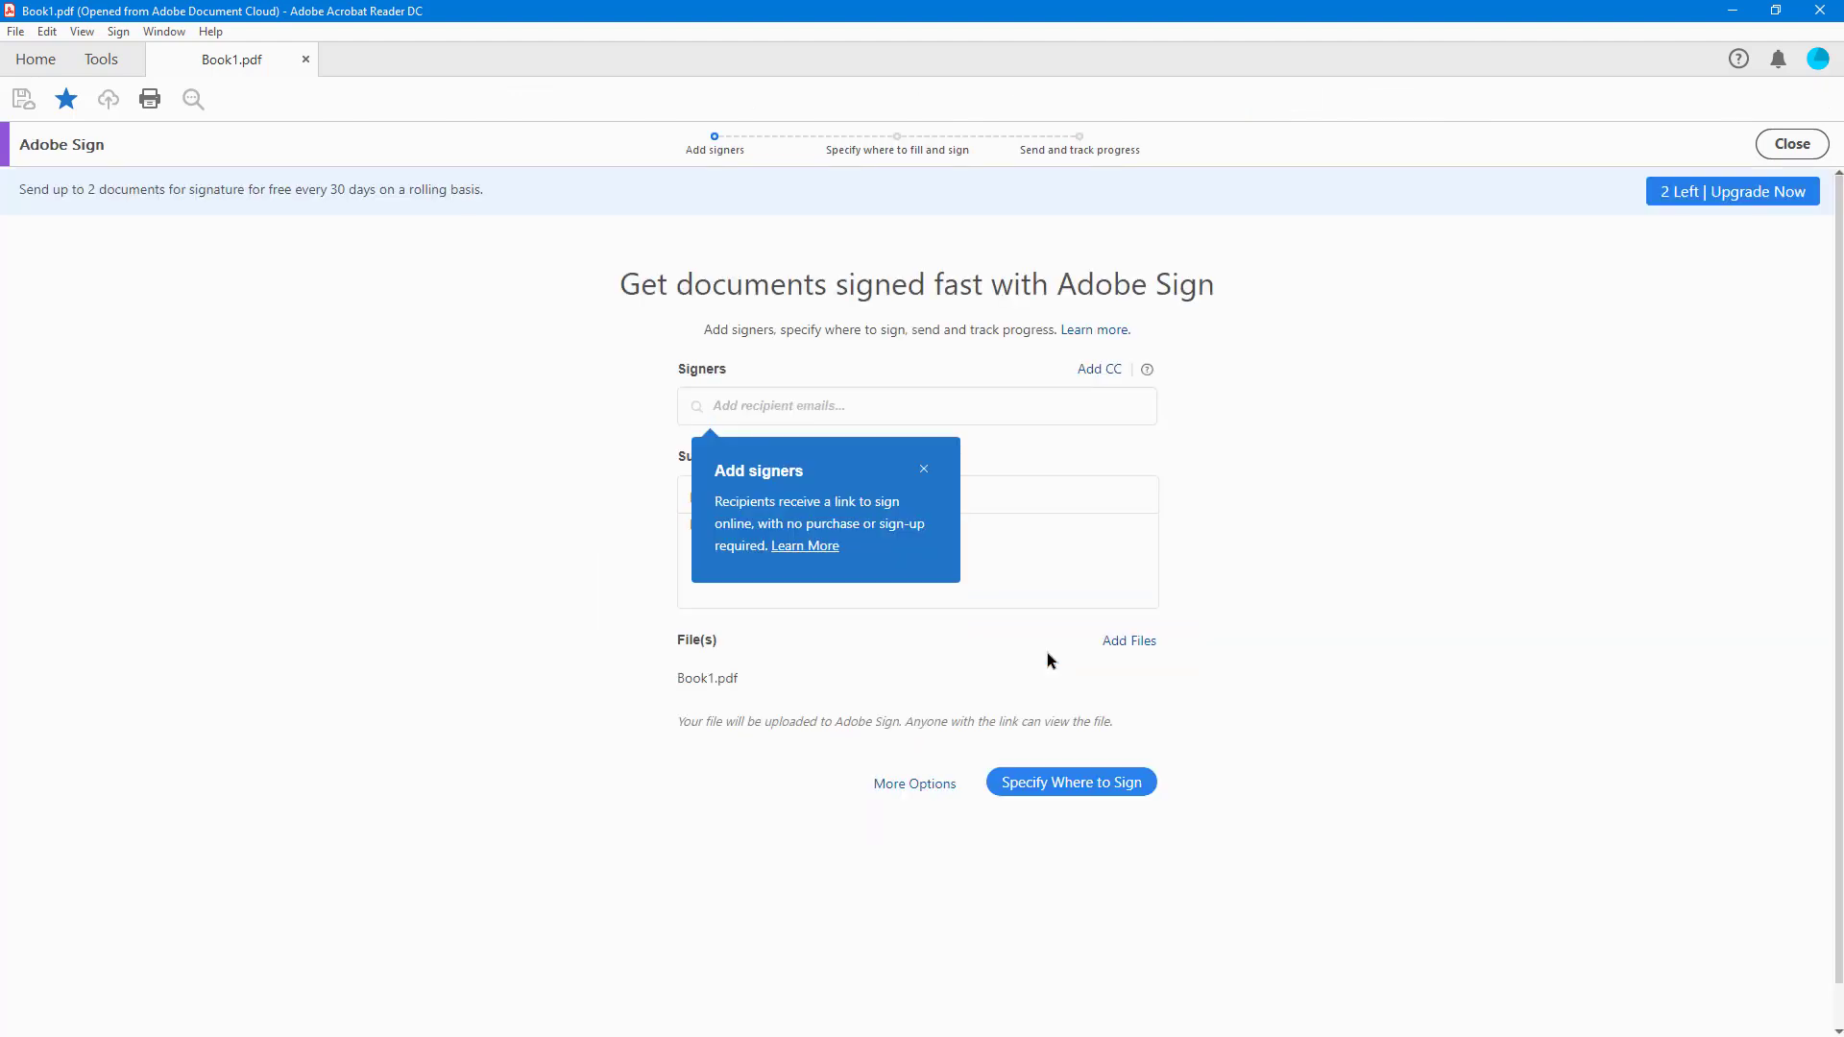
click(930, 474)
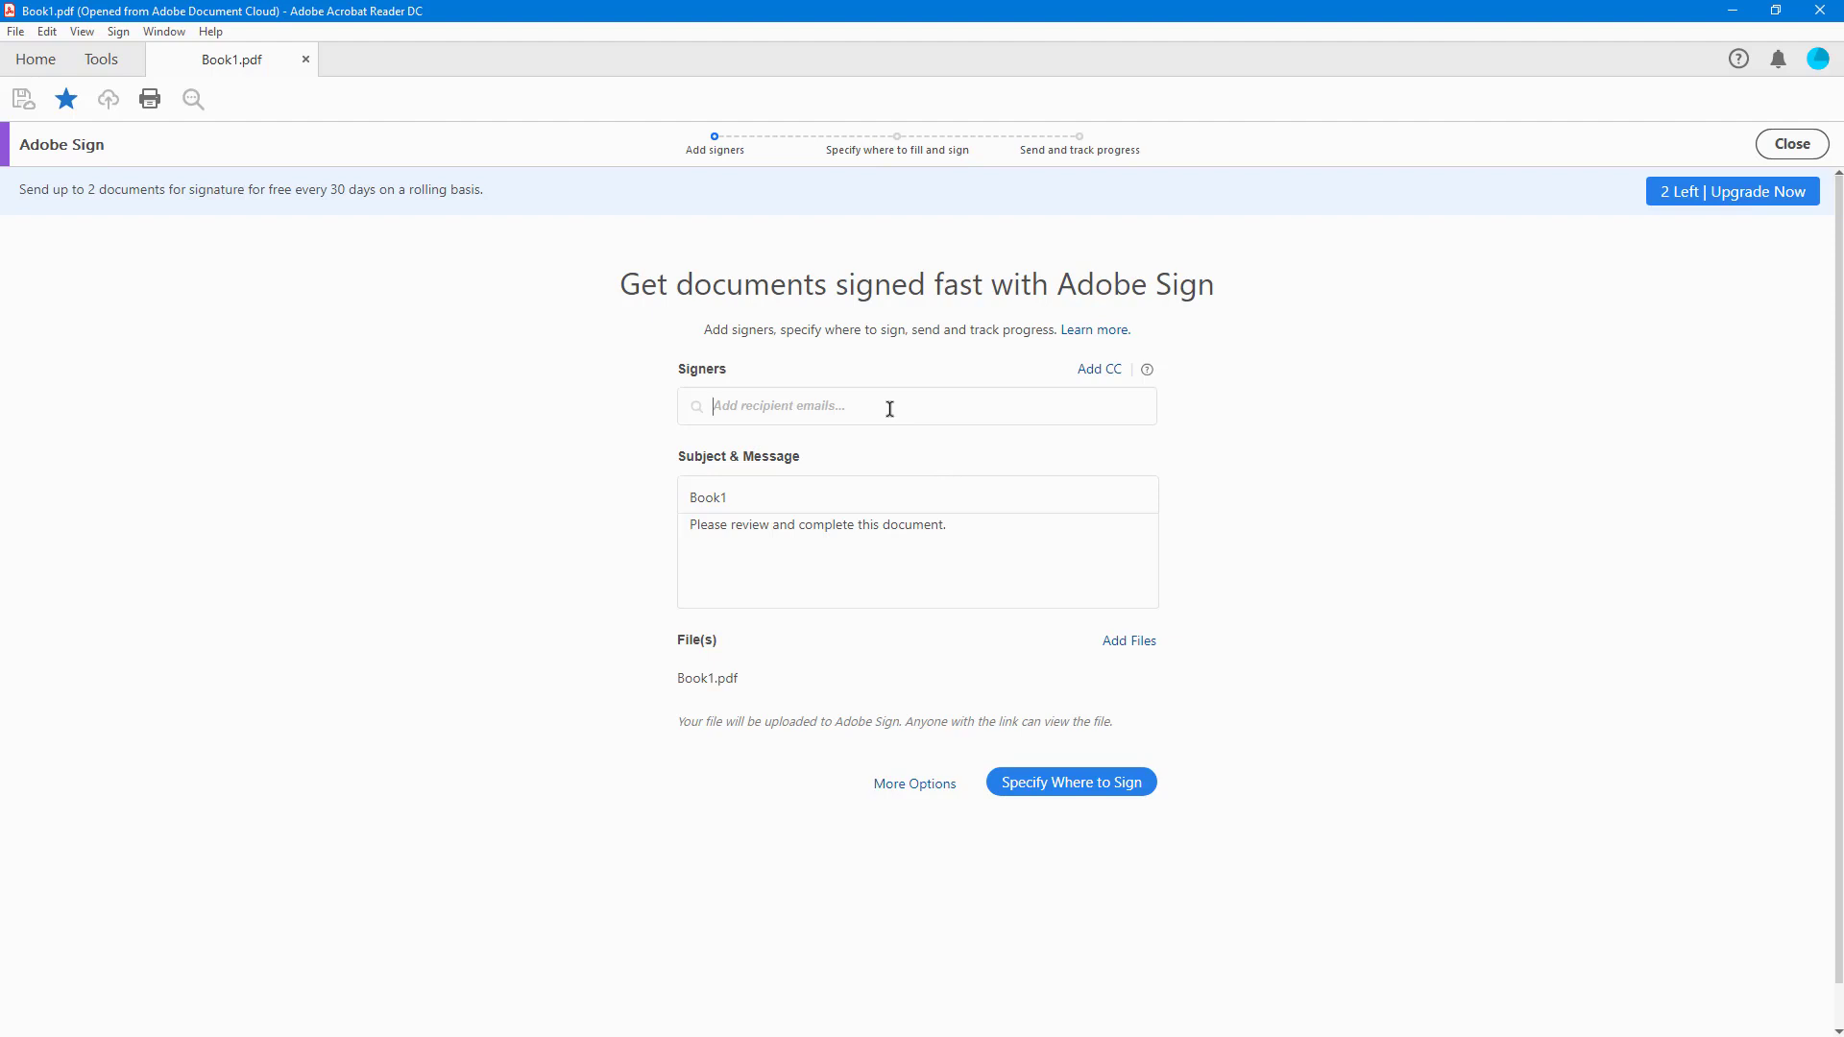
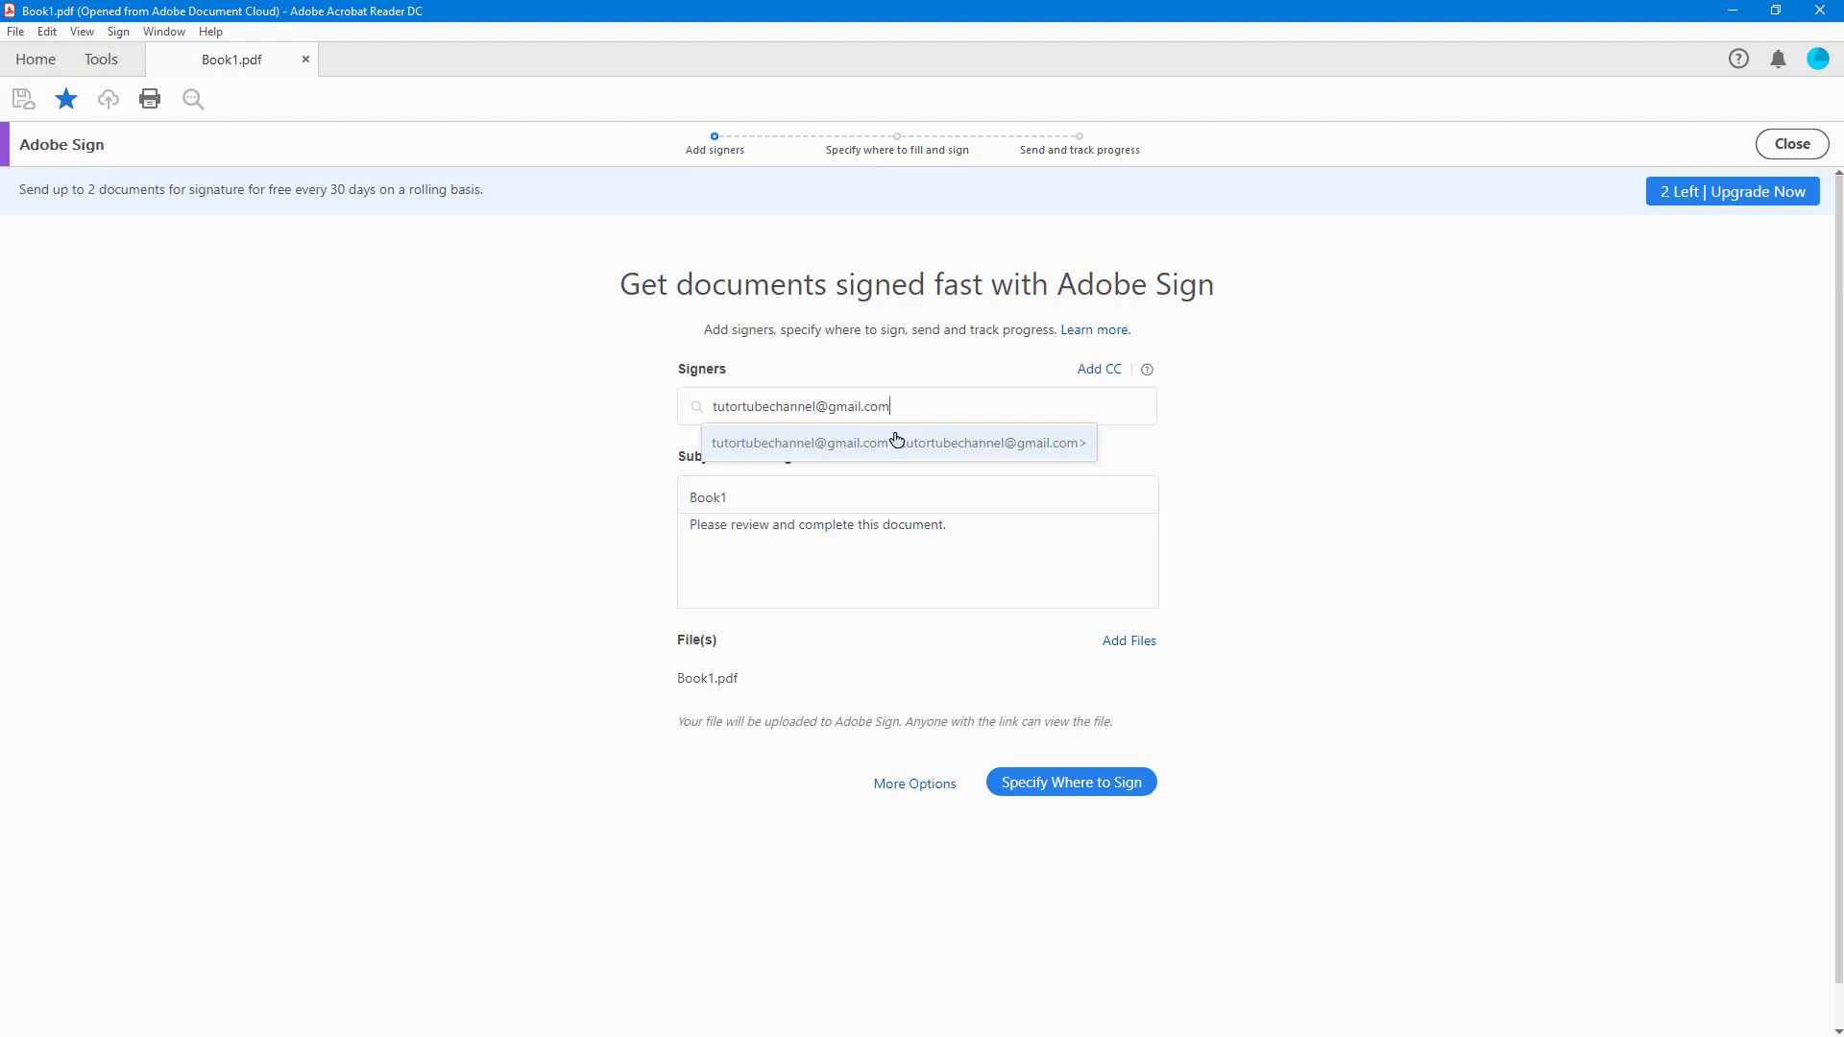
click(894, 441)
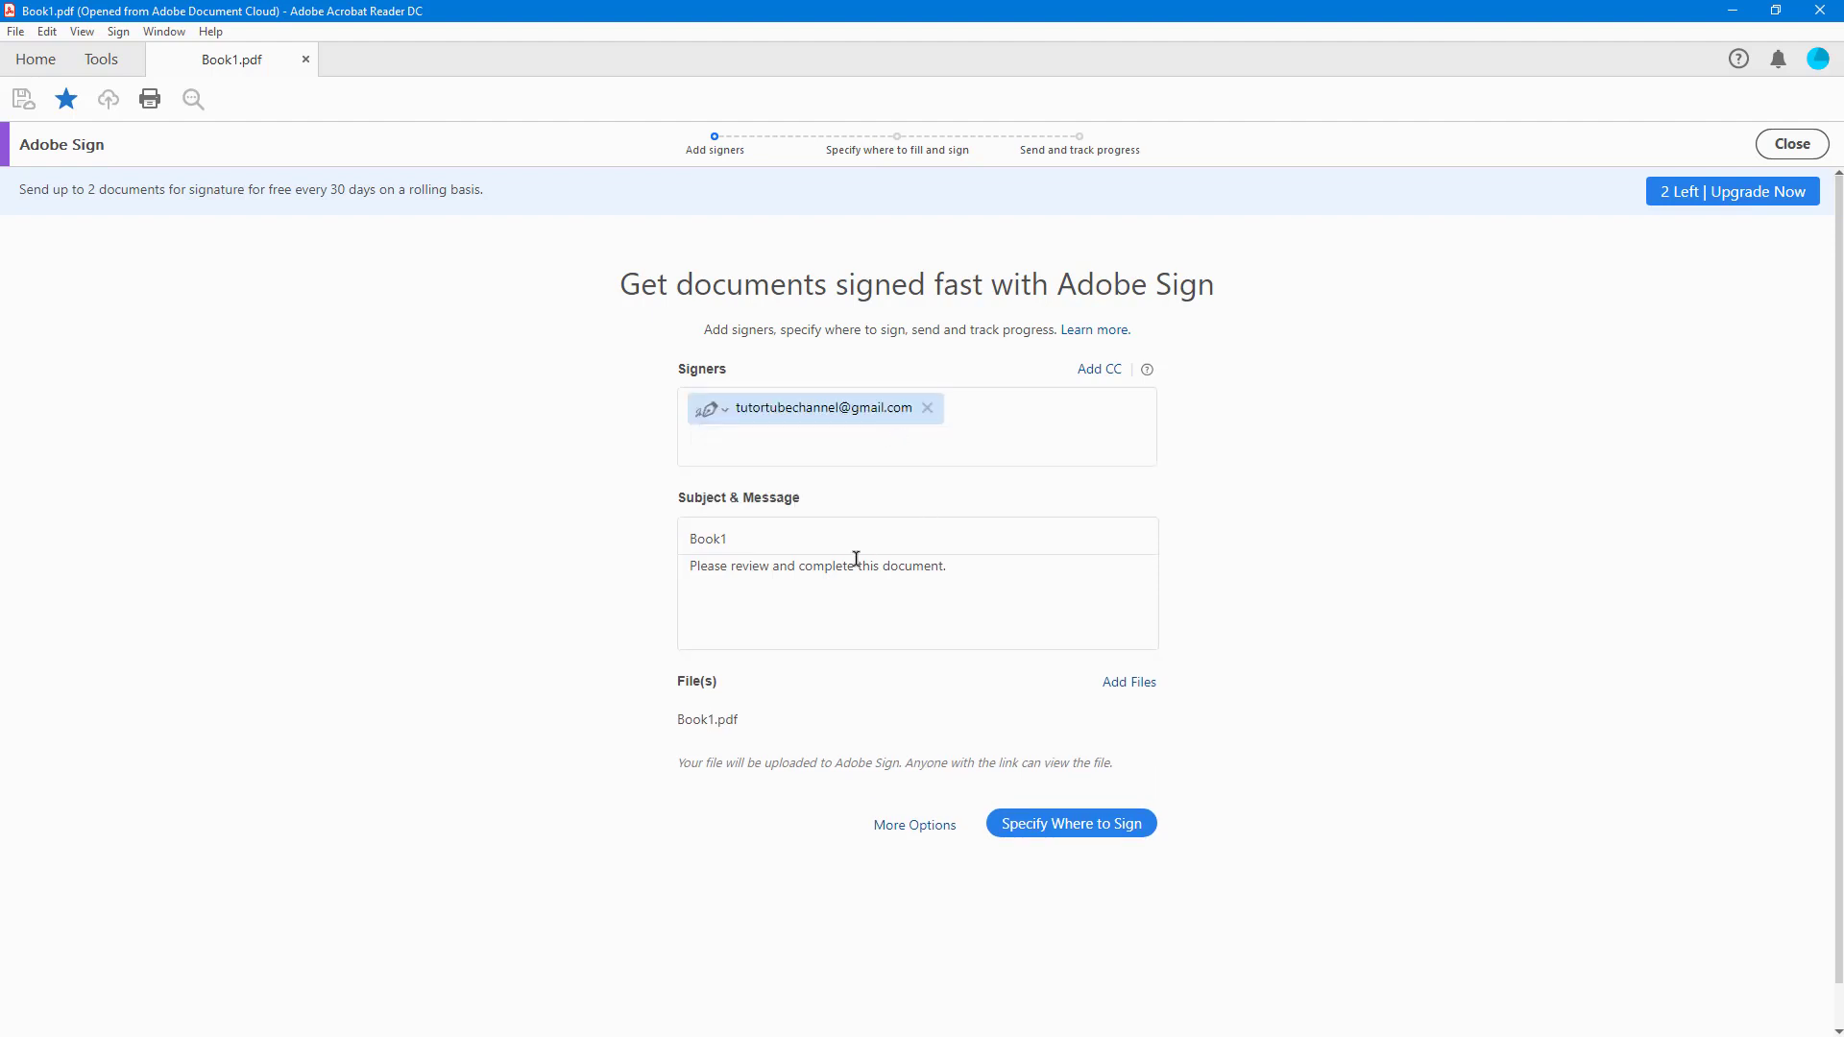
- Change the subject to 'Book1 - Test' and append 'Custom Message' to the message
click(973, 569)
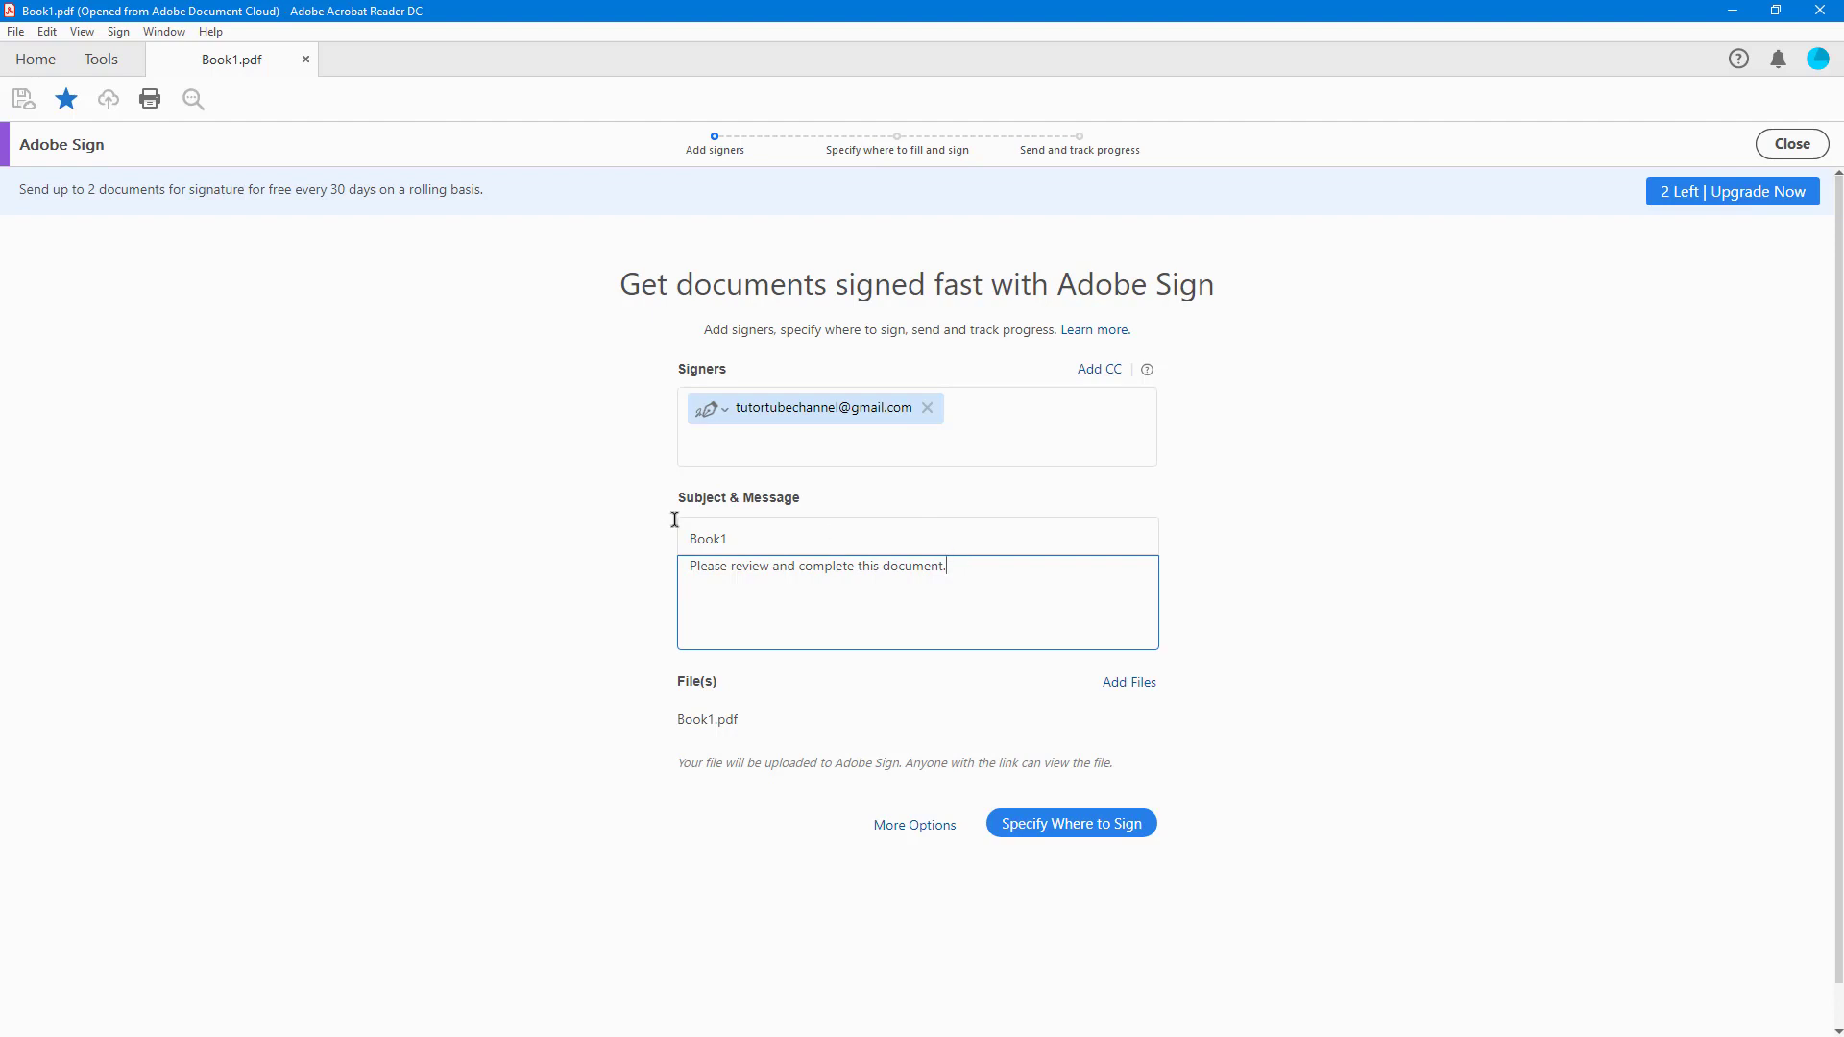
click(776, 536)
text(- Test)
click(1006, 593)
text(Custom Message)
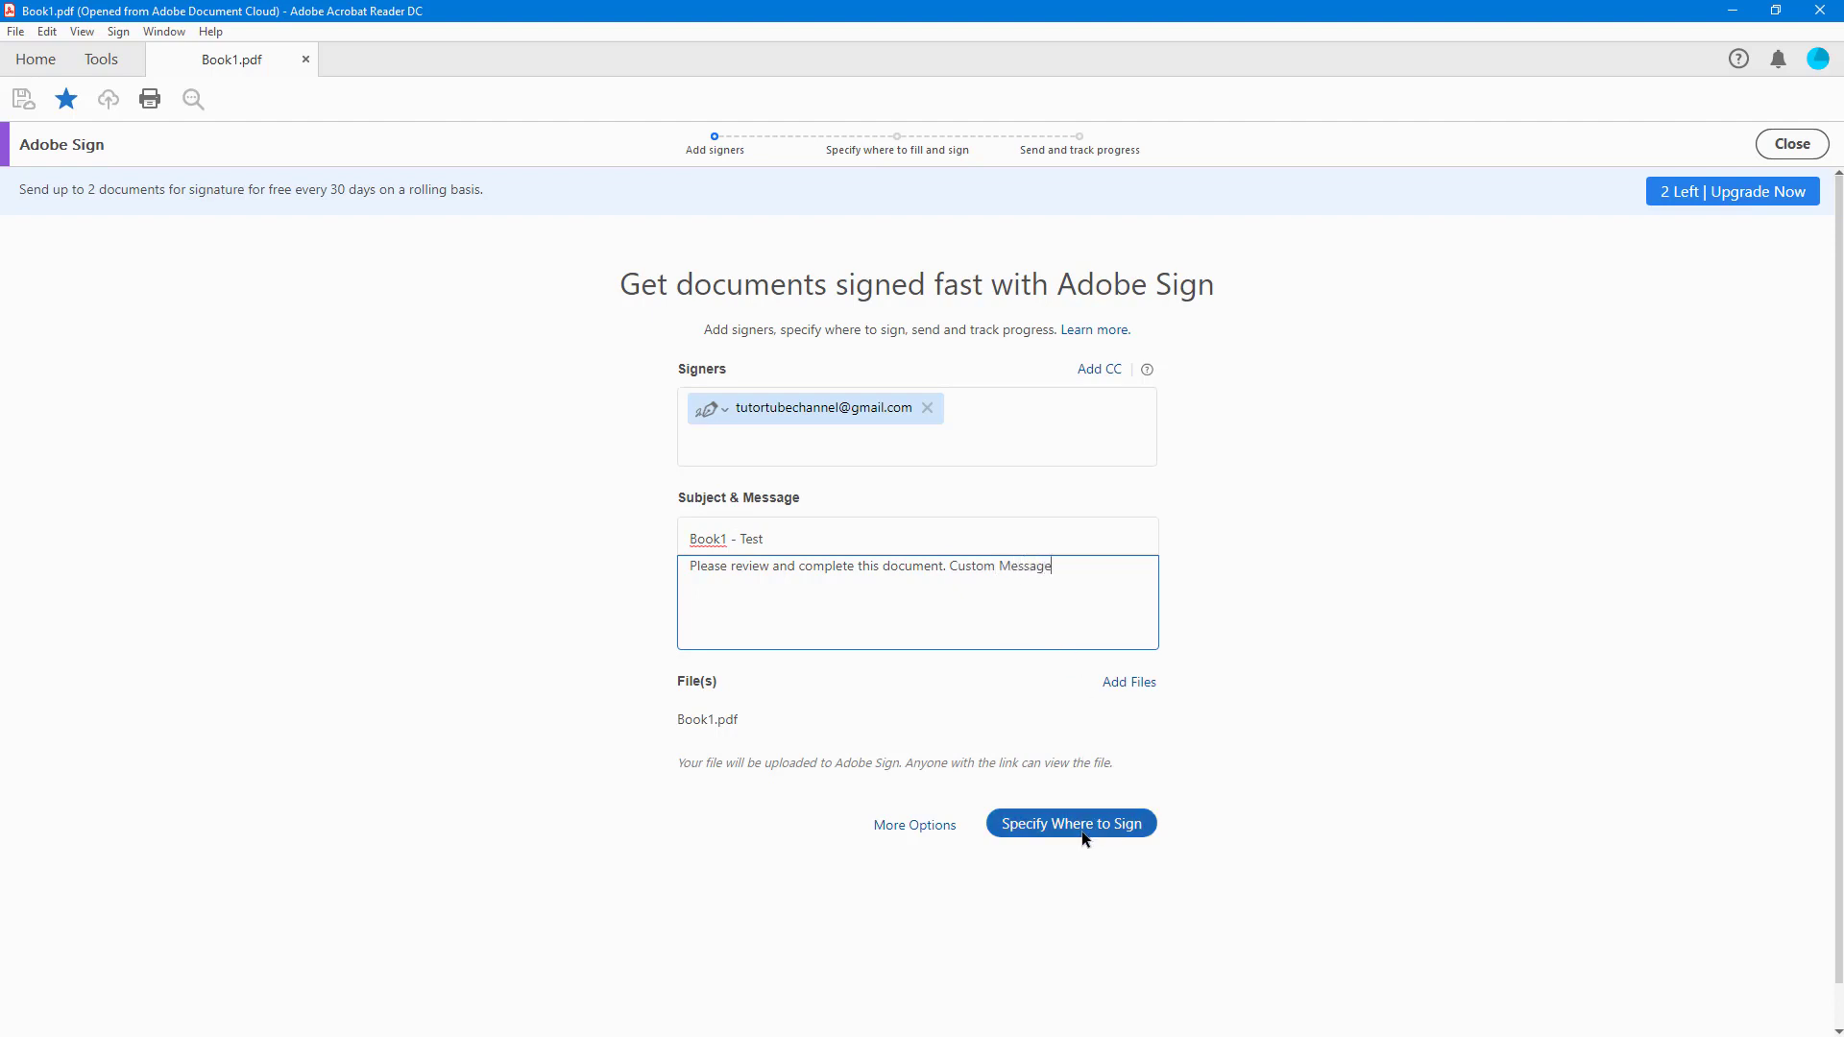
- Place an enlarged text field and a signature field side by side below the table
click(1012, 820)
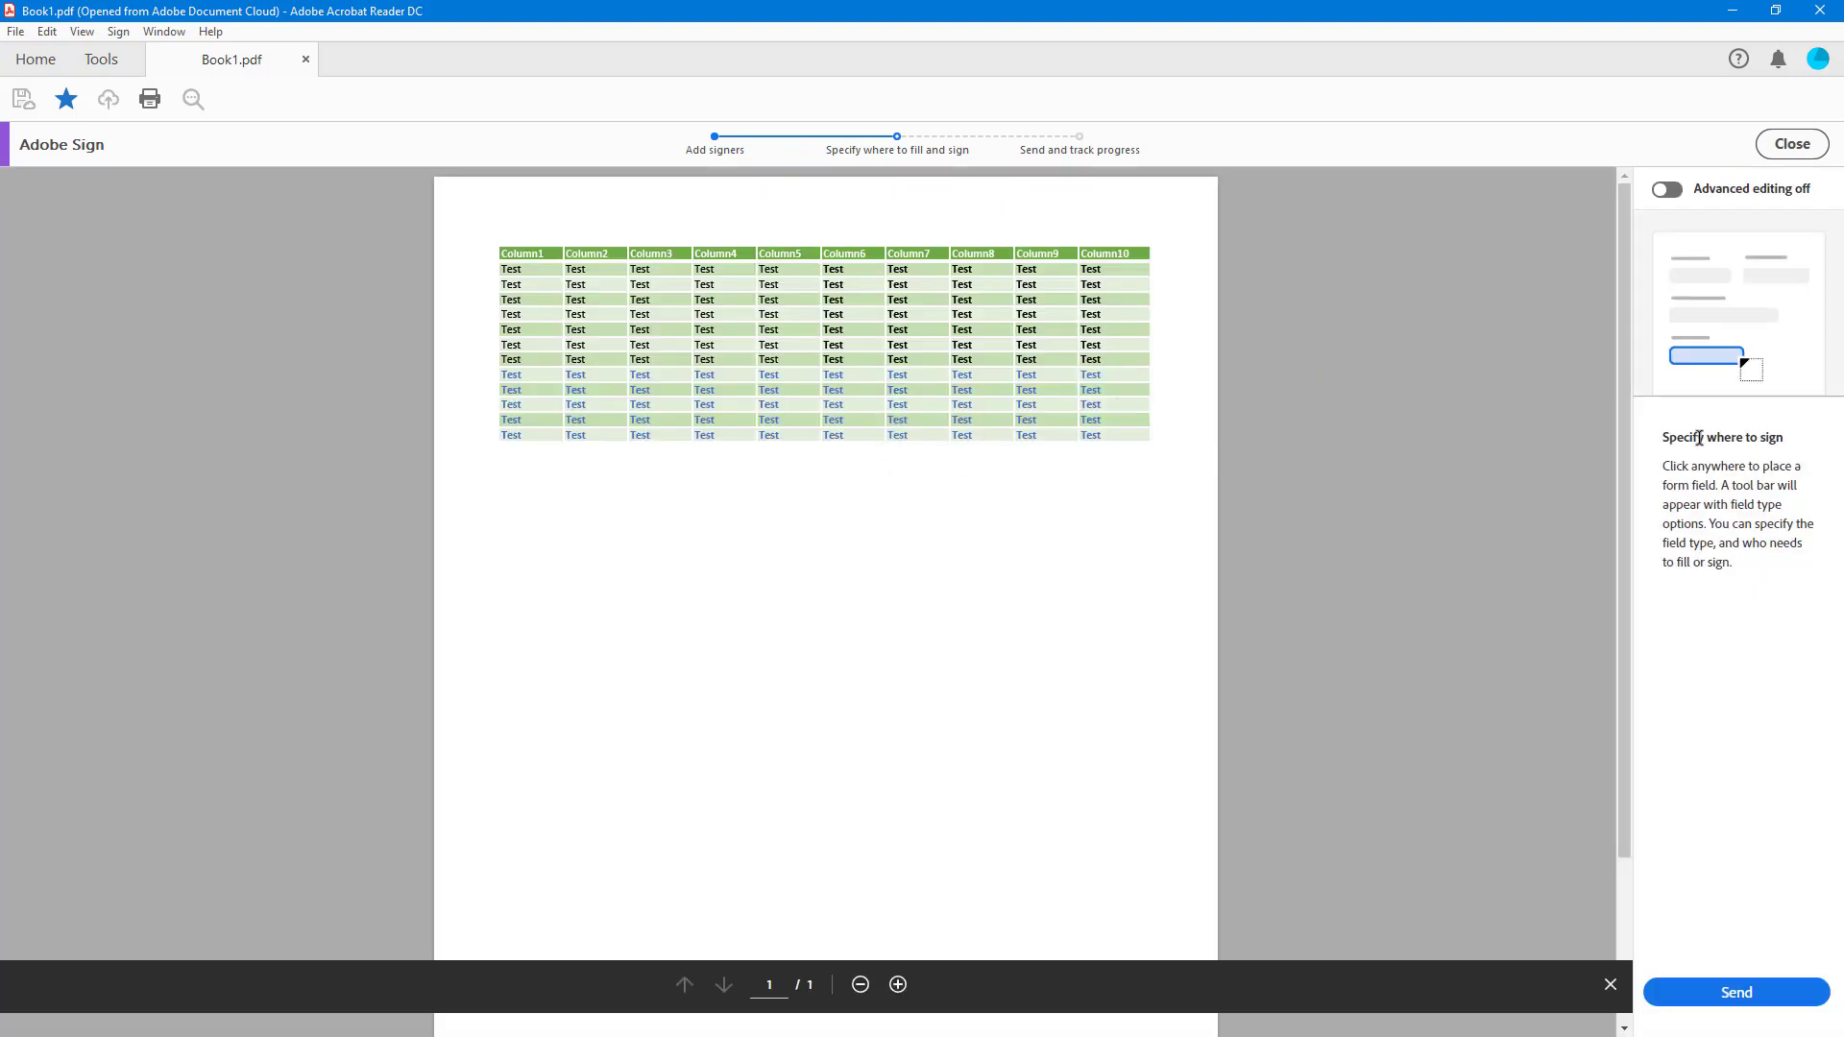
click(551, 498)
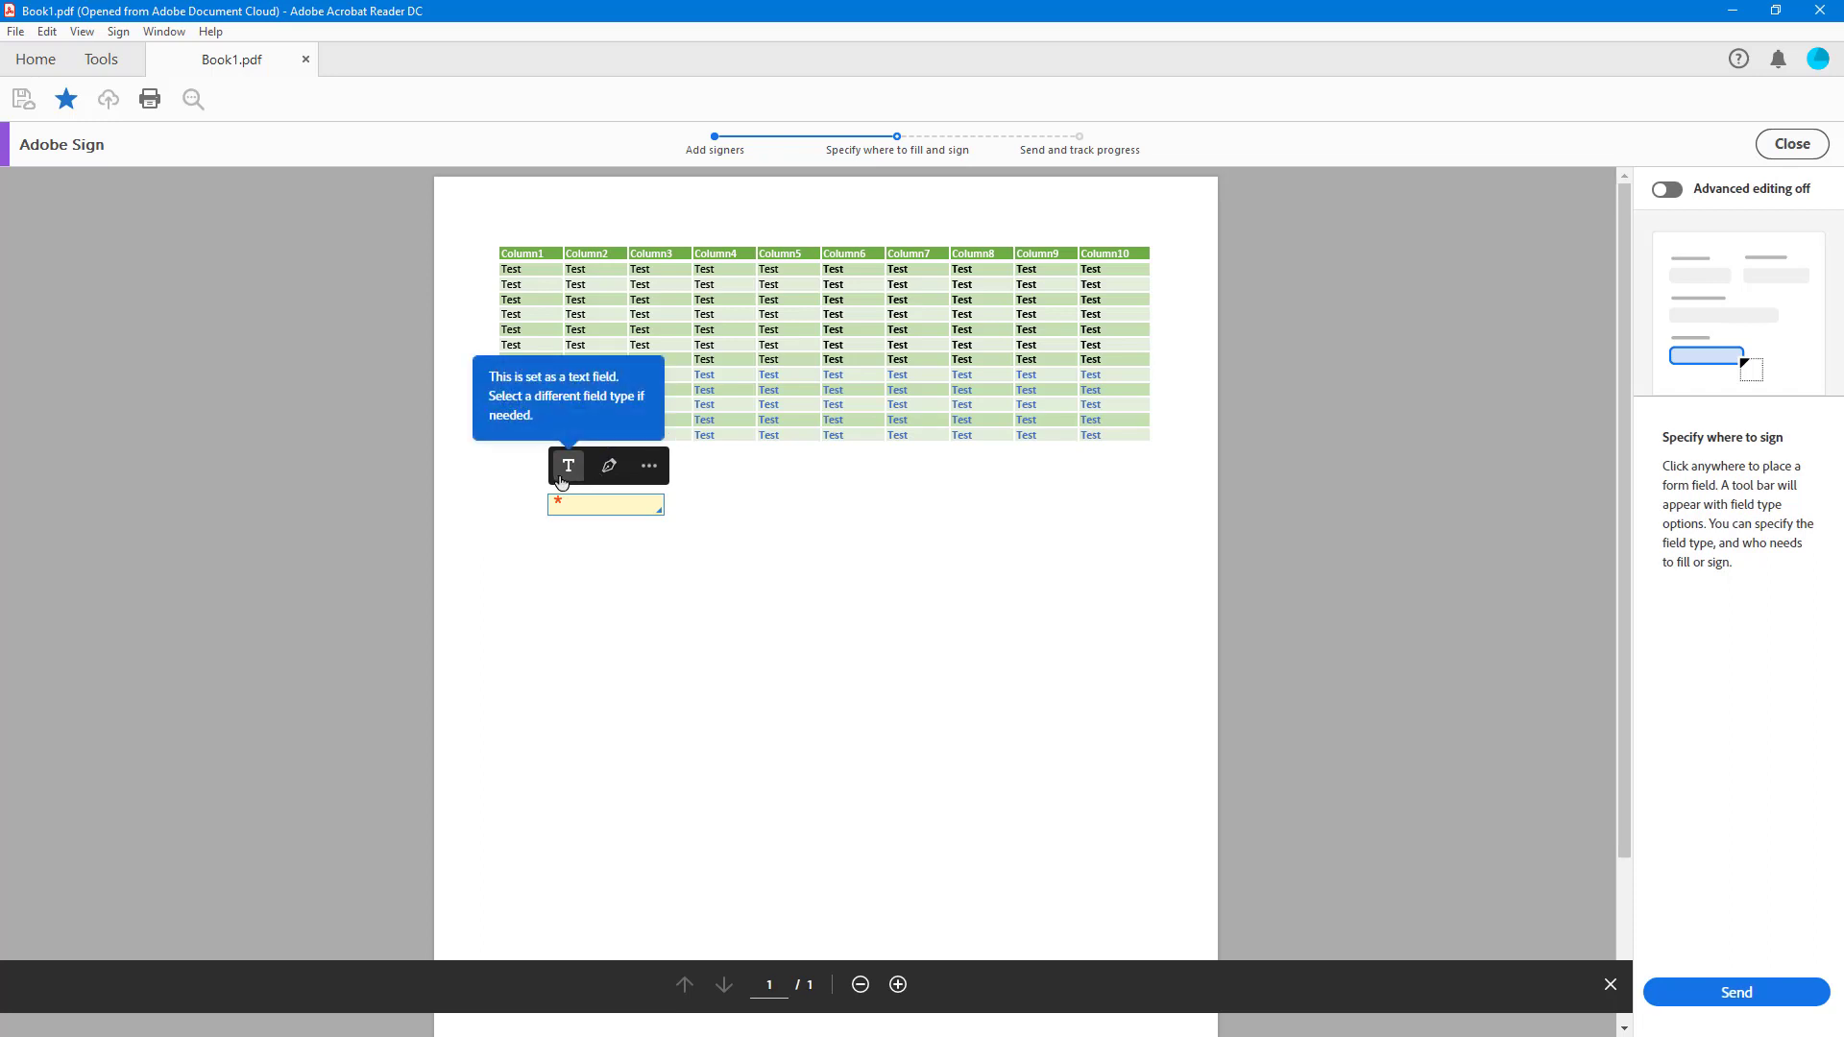
drag(658, 510, 702, 544)
click(790, 502)
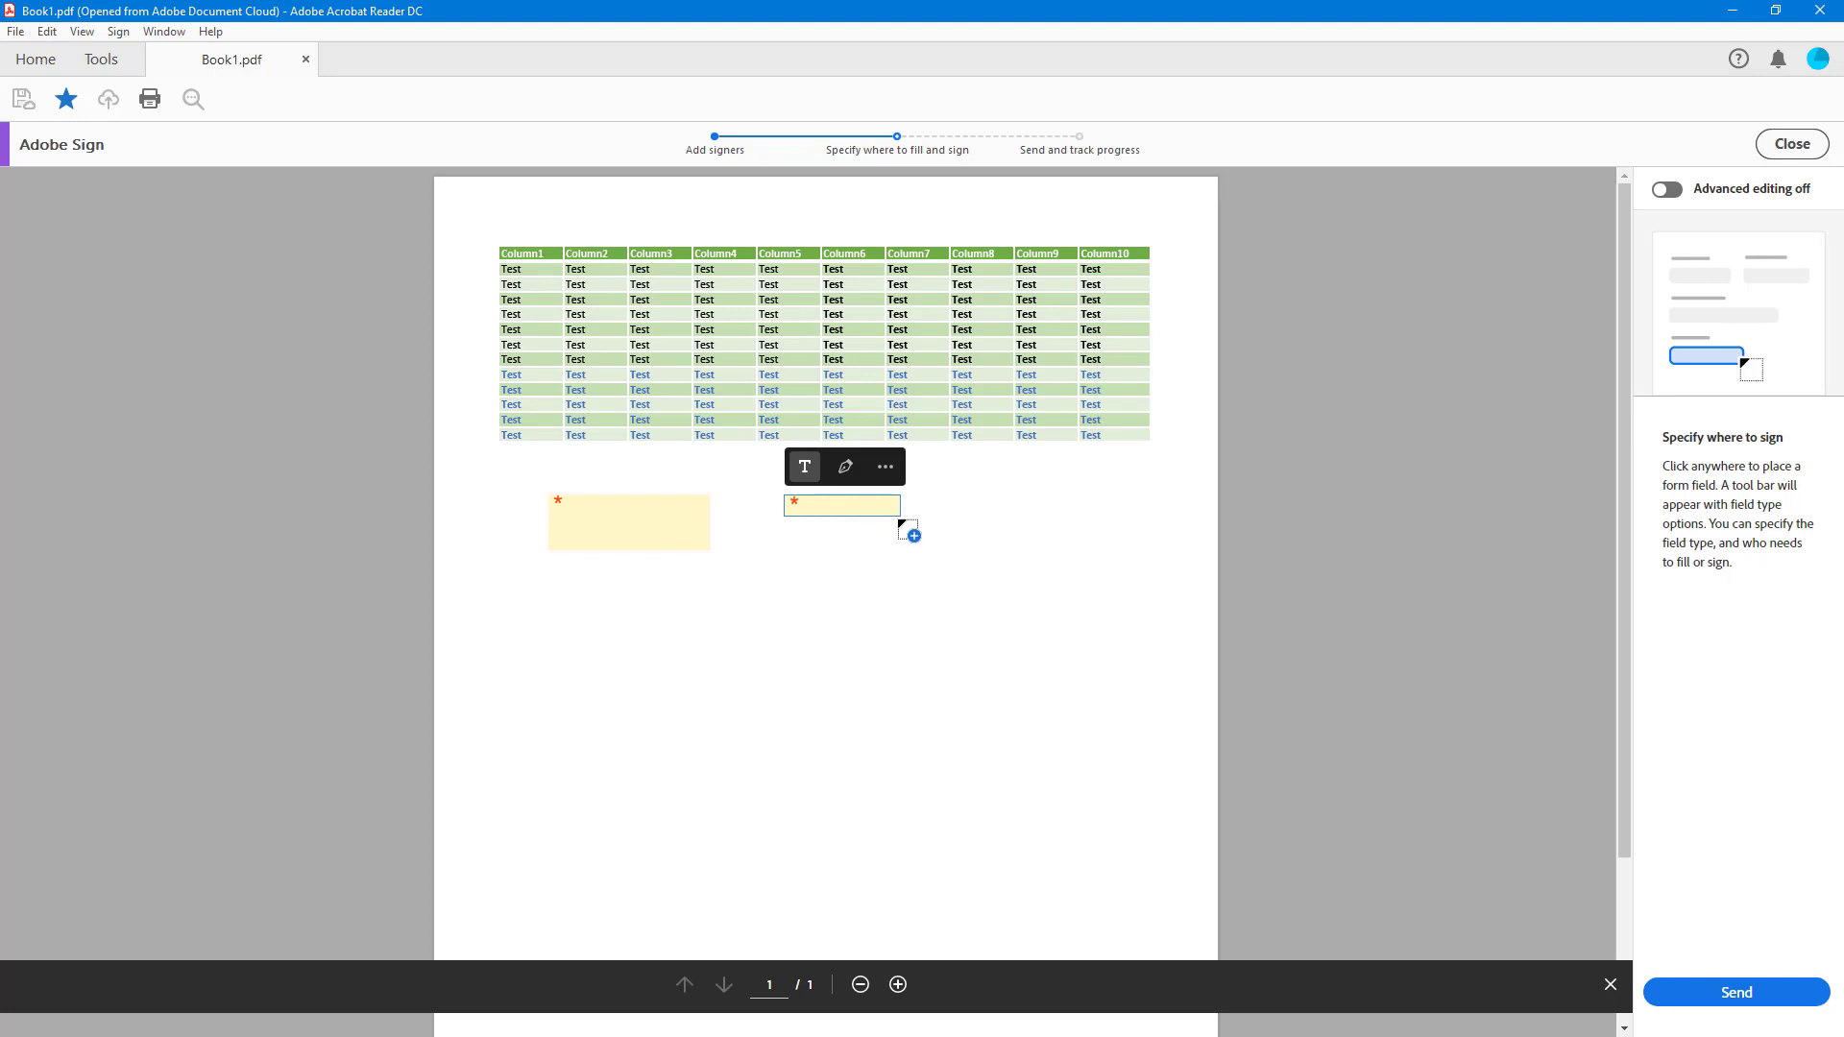
click(849, 470)
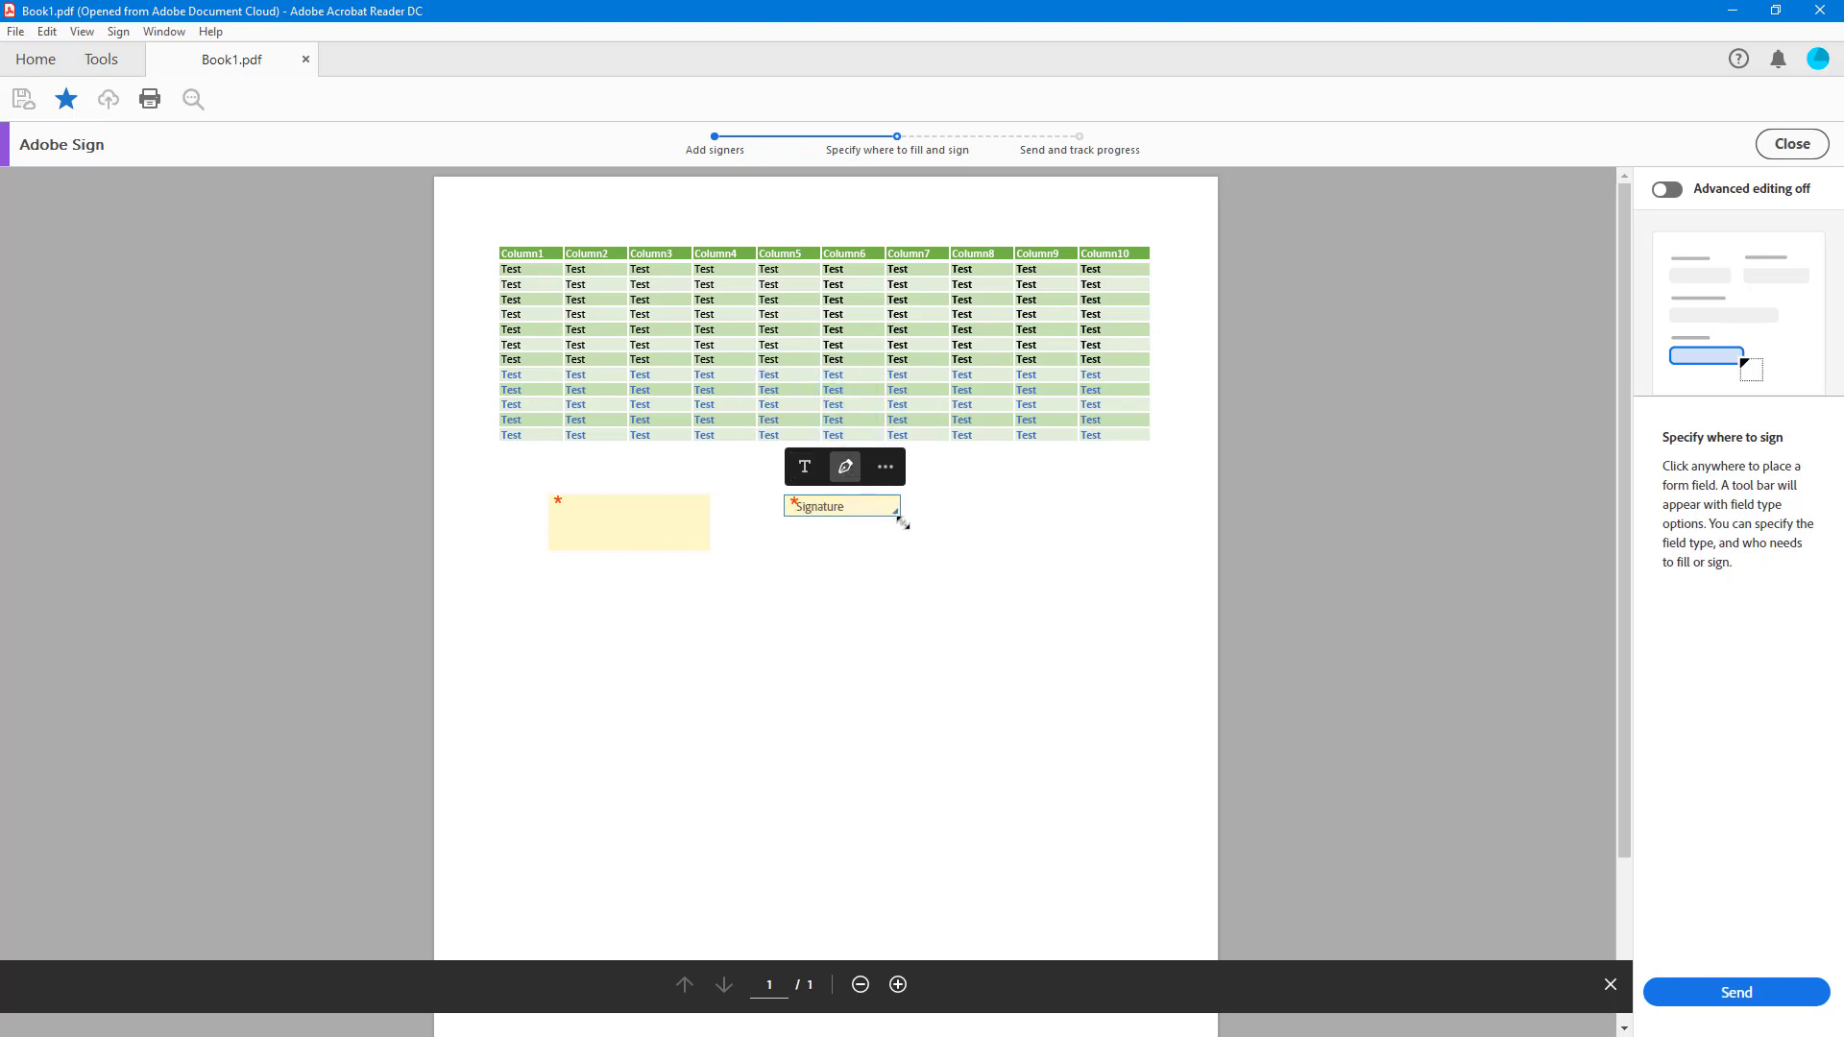
drag(897, 516, 939, 549)
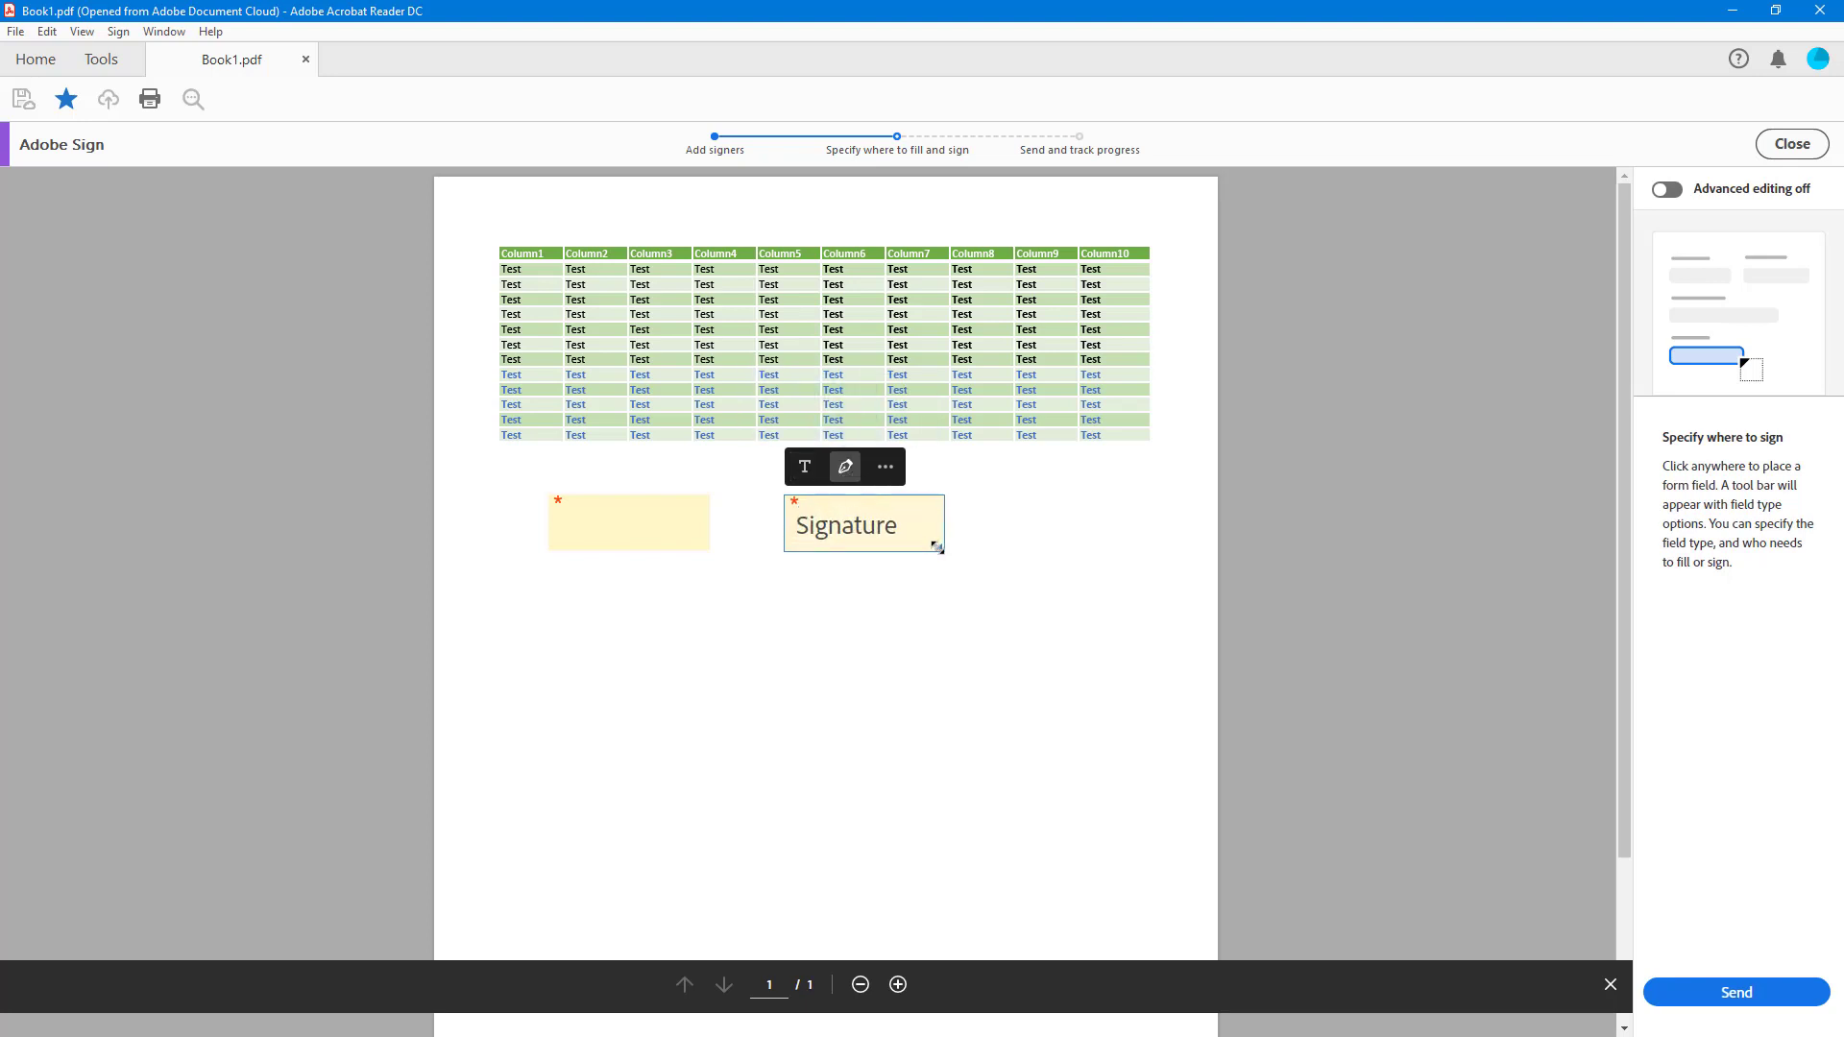
- Add a signature date field and a checkbox beneath them, then send the document for signature
click(690, 605)
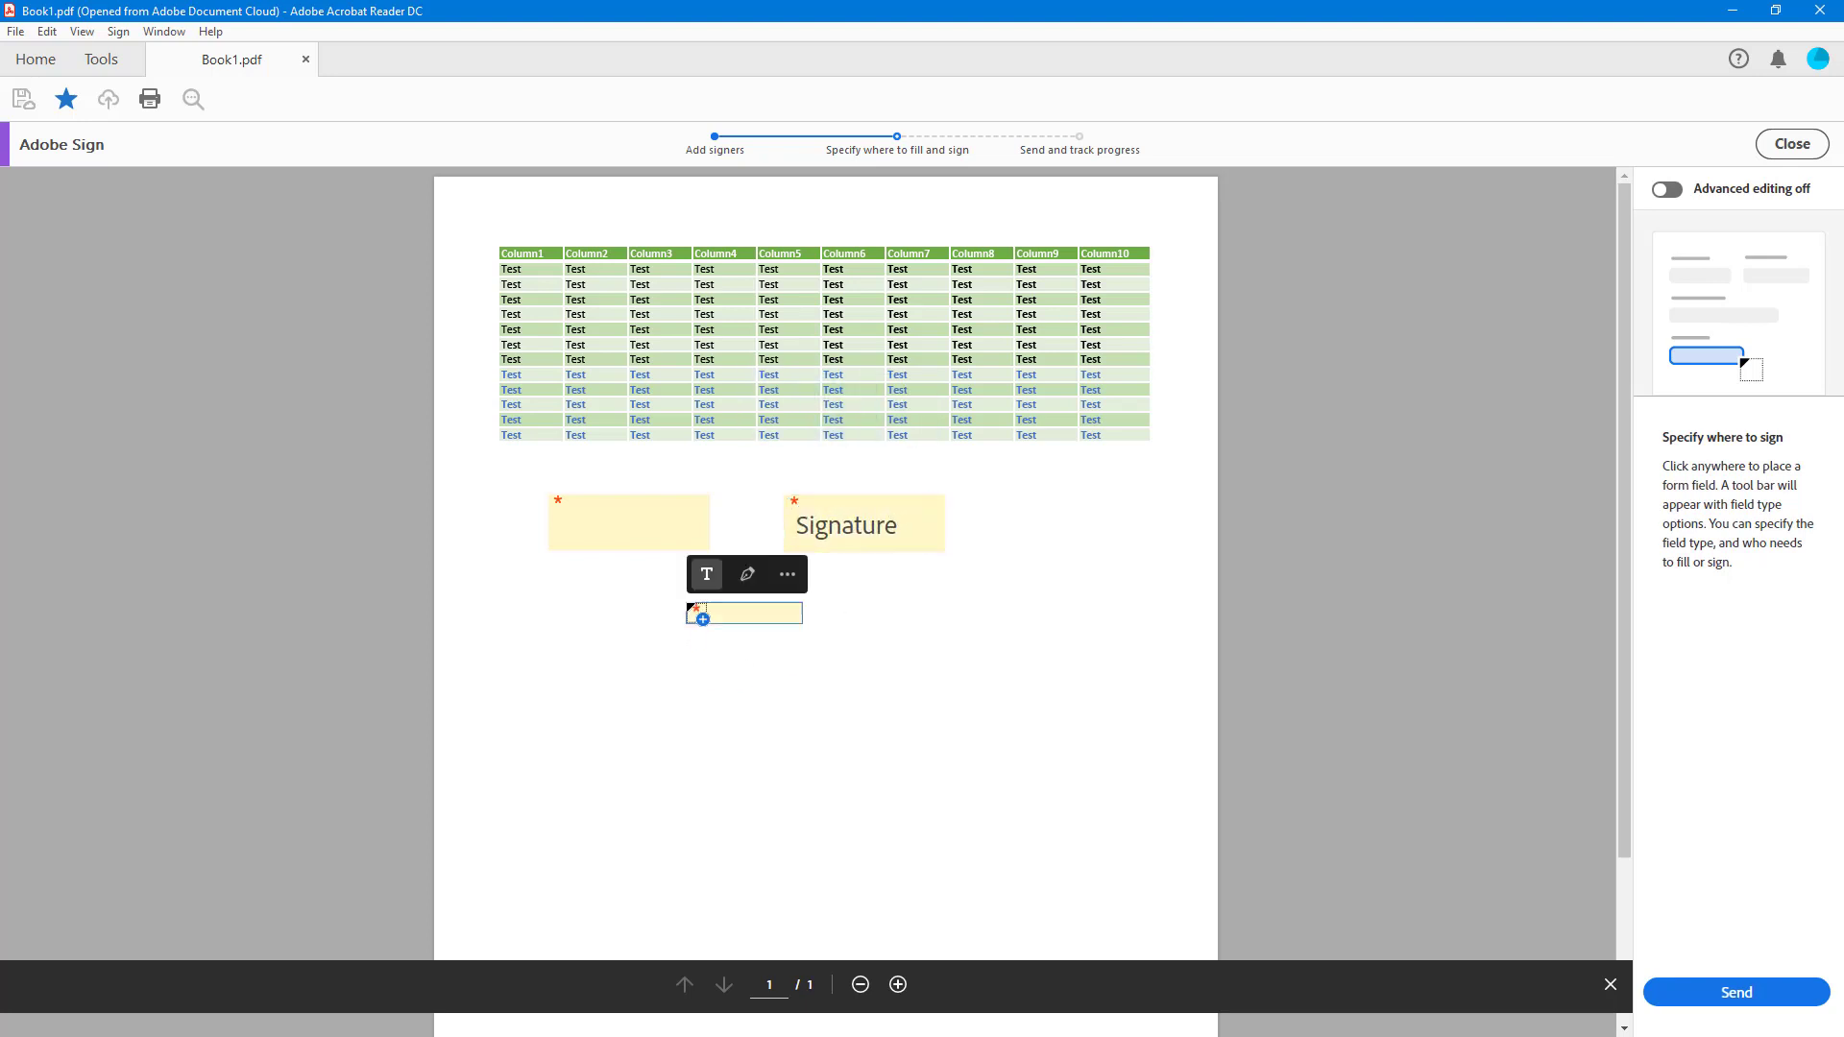
click(786, 577)
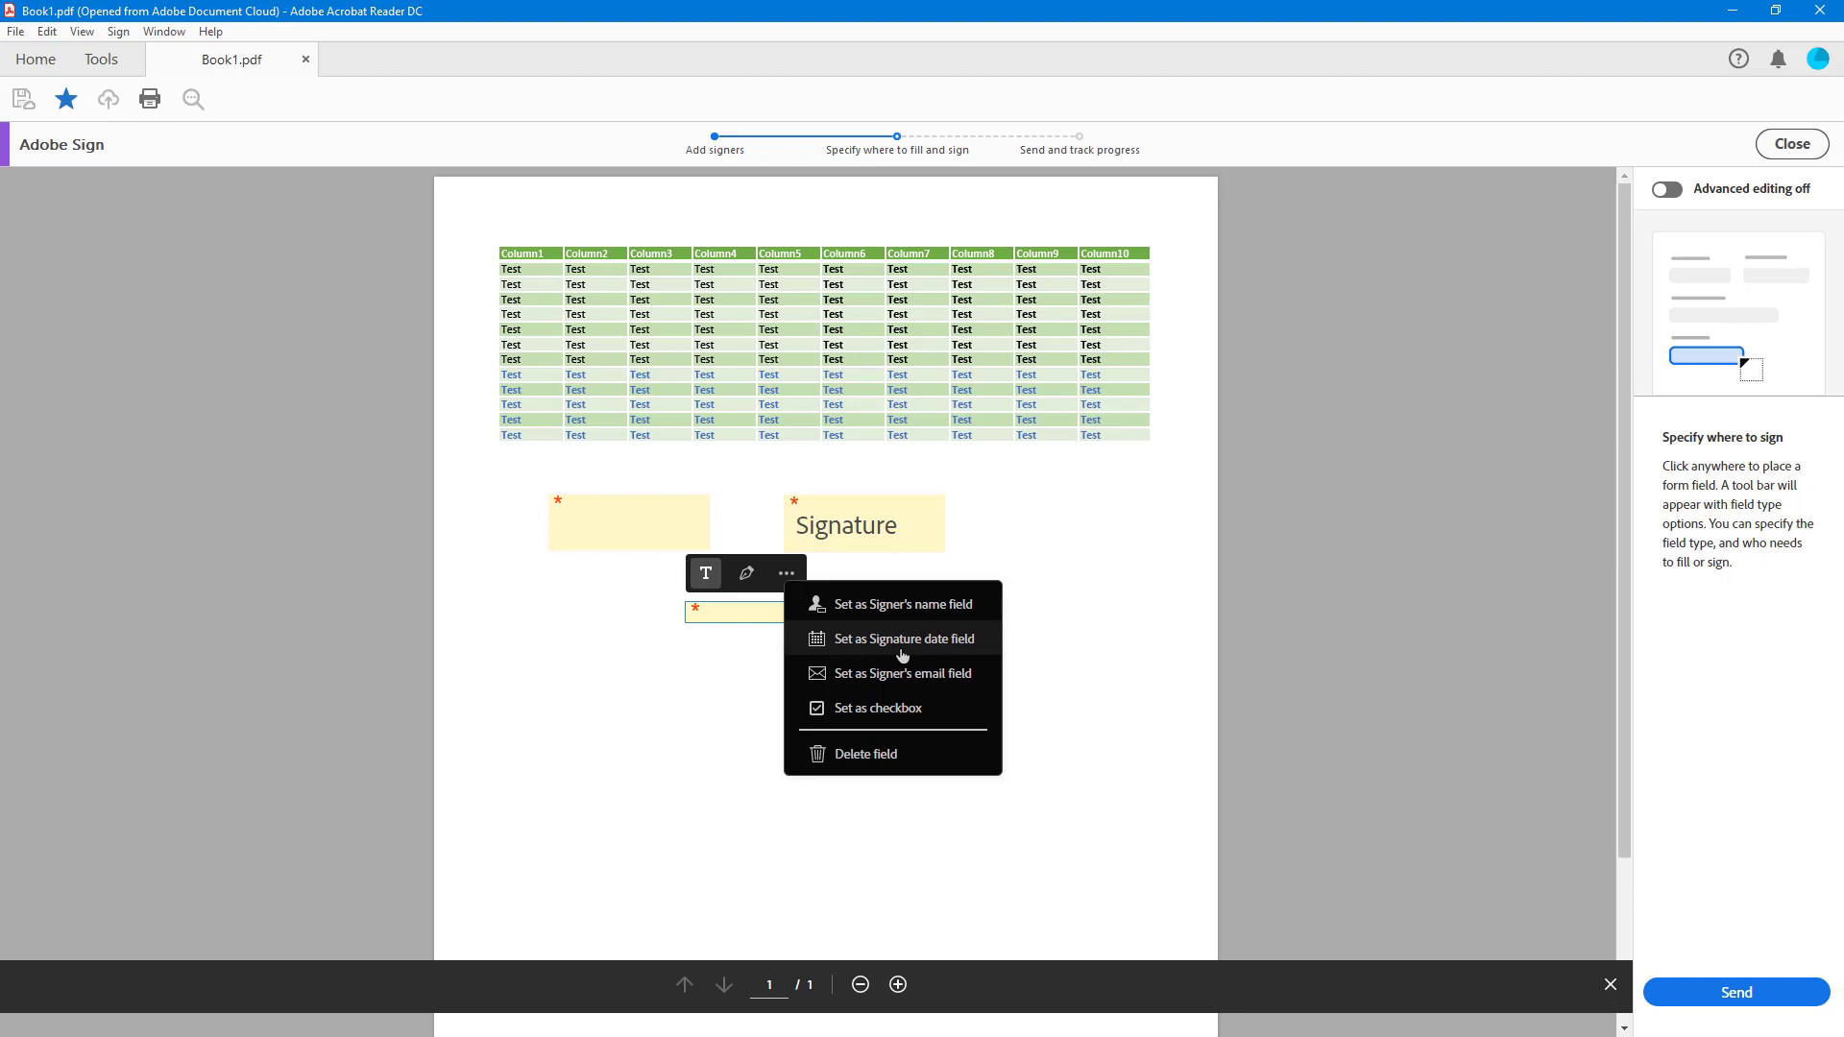
click(902, 640)
click(872, 622)
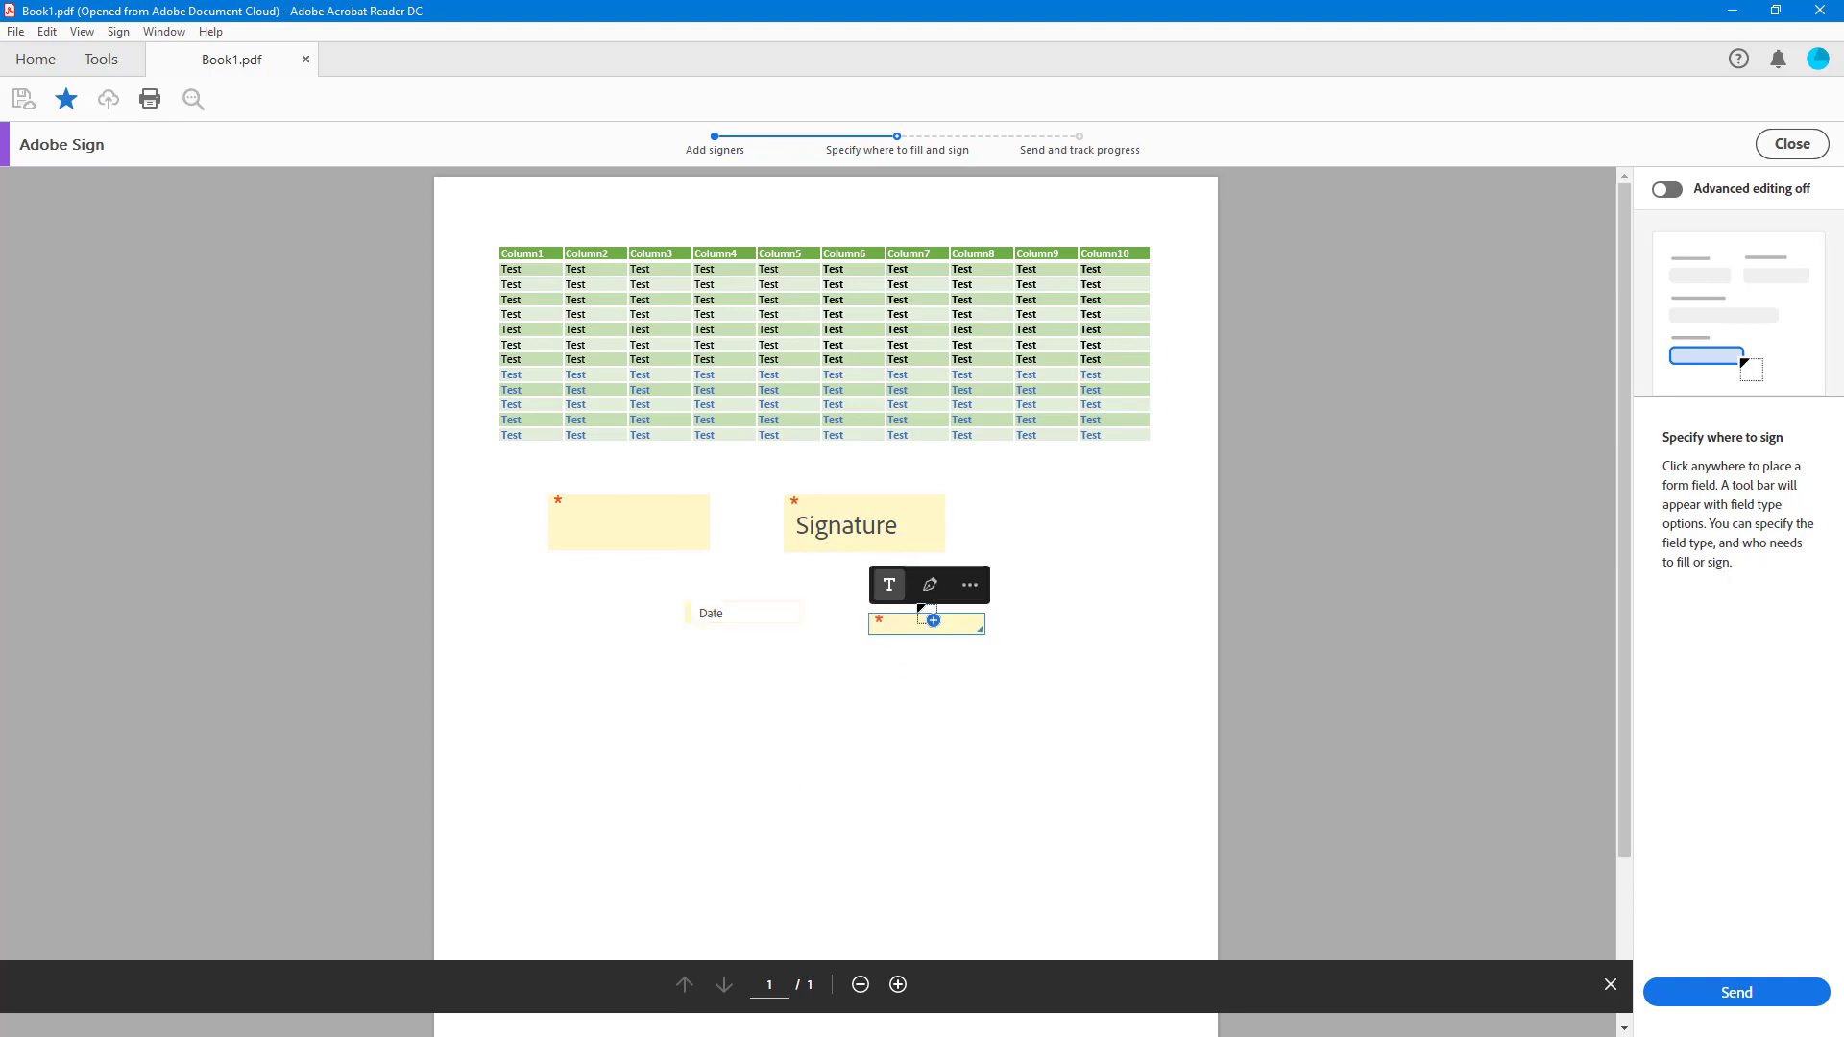
click(970, 588)
click(1060, 717)
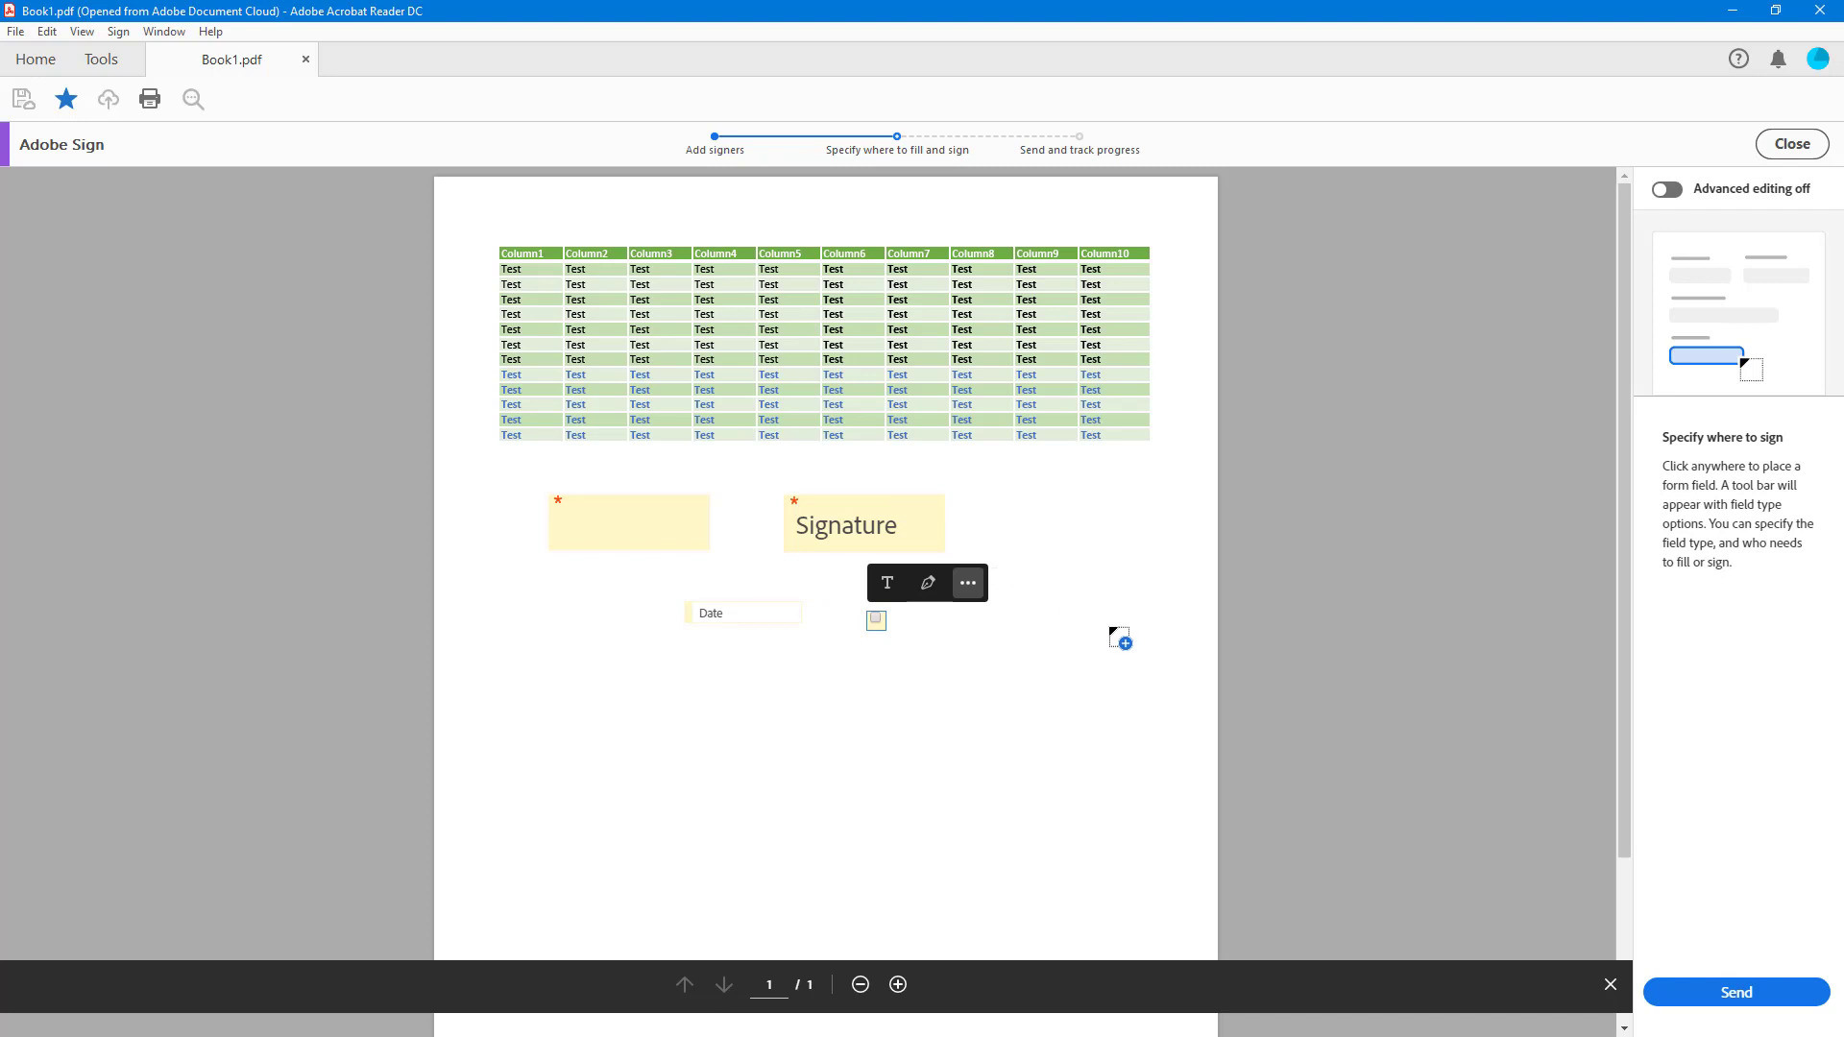
click(1715, 989)
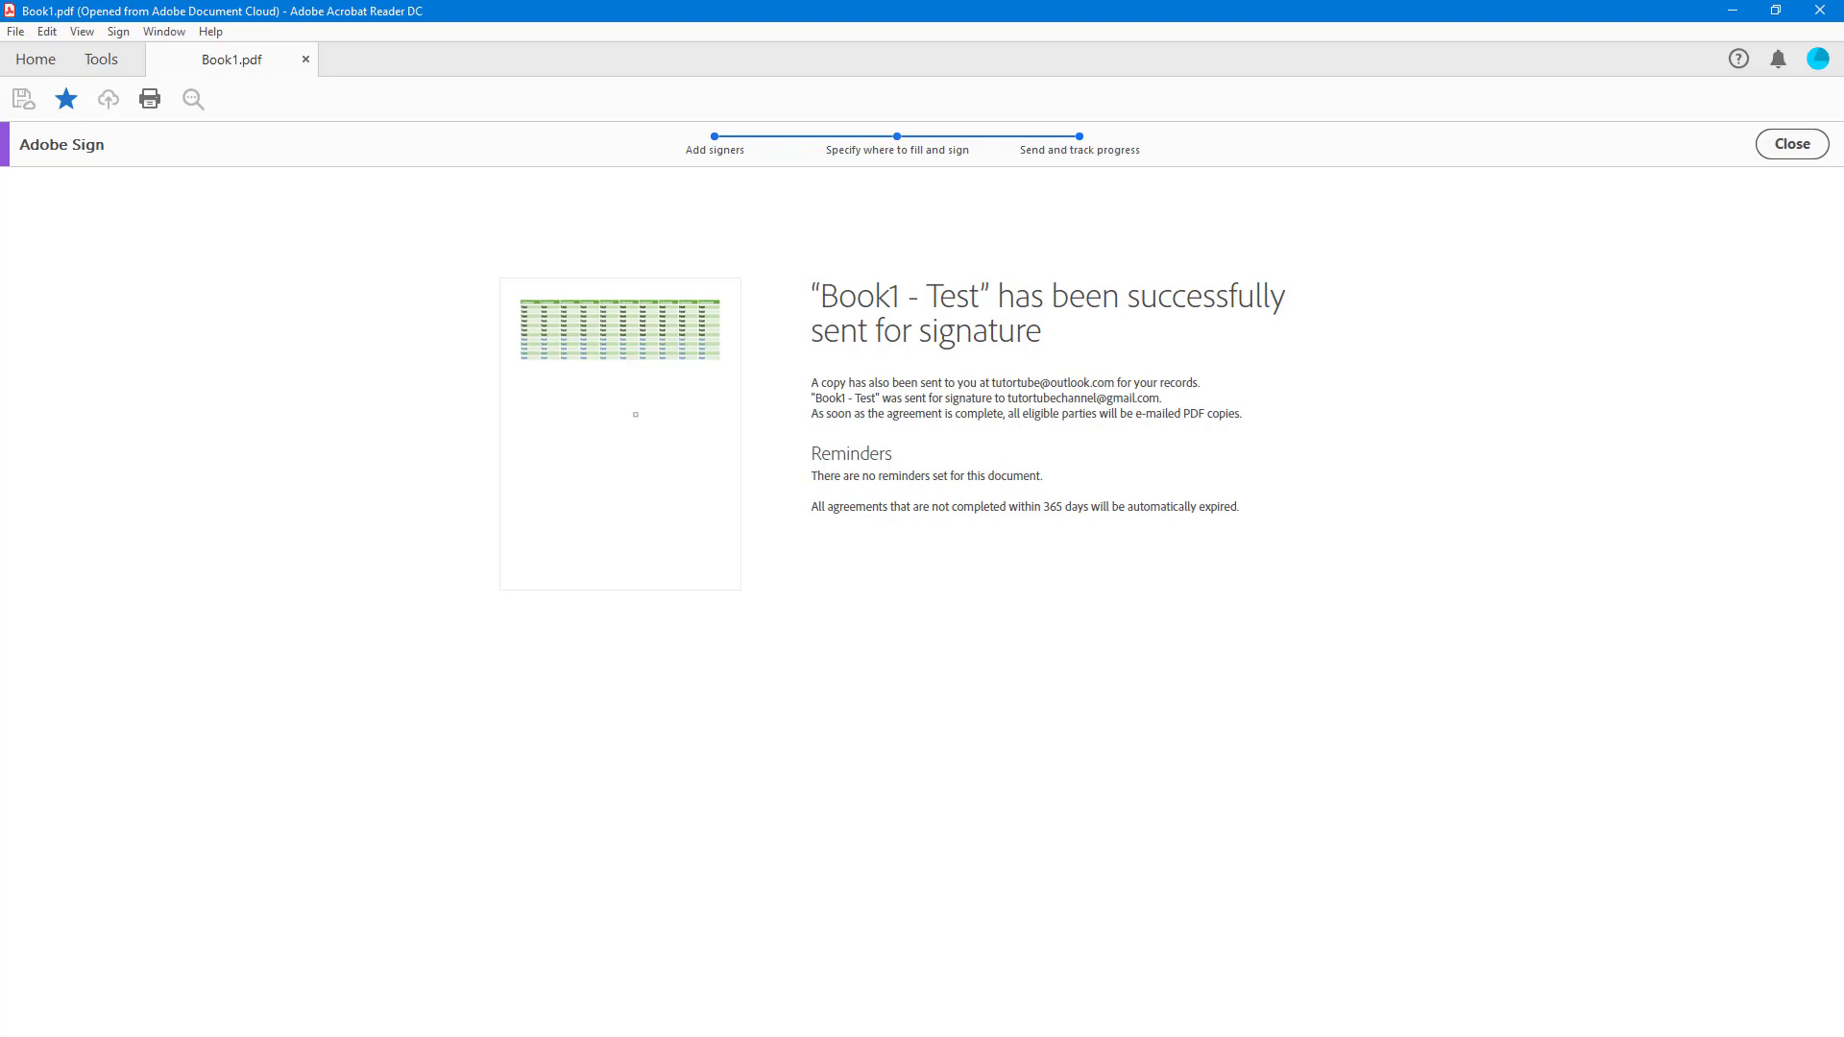
drag(1843, 202, 798, 92)
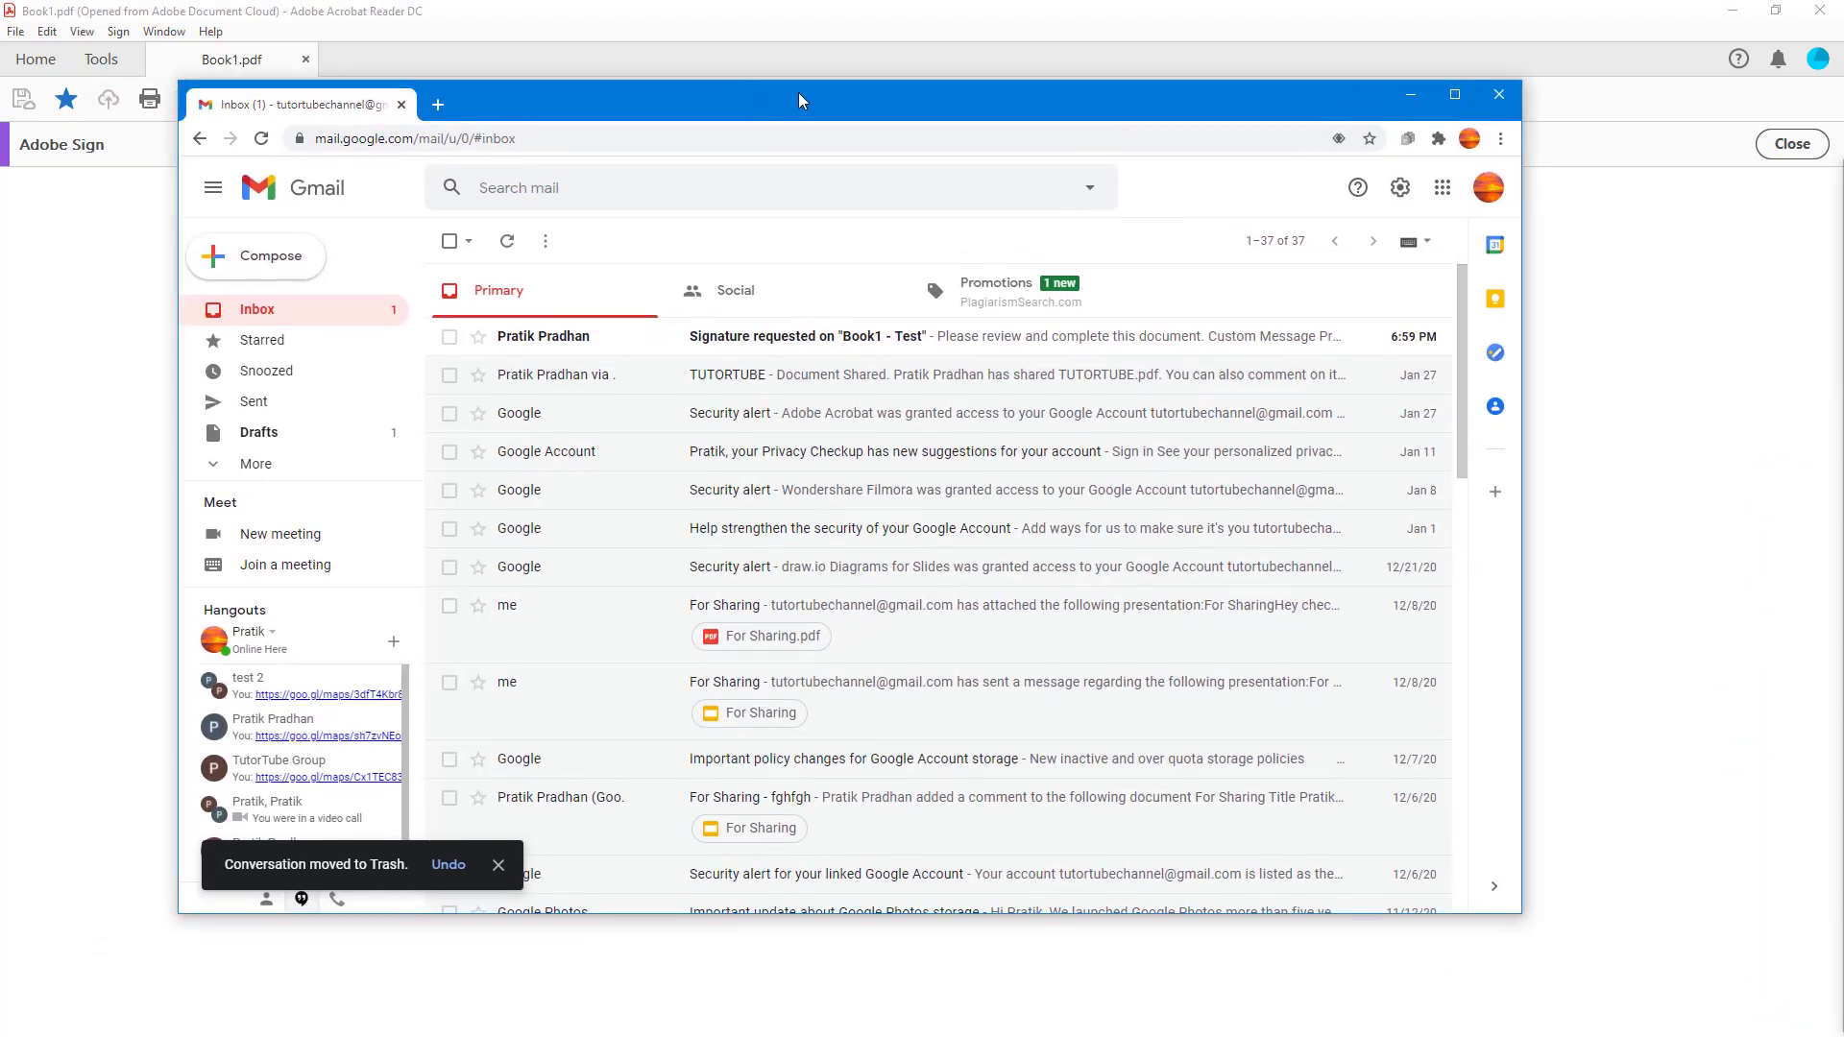
- Open the 'Book1 - Test' signature request e-mail and its Review and sign page
click(814, 338)
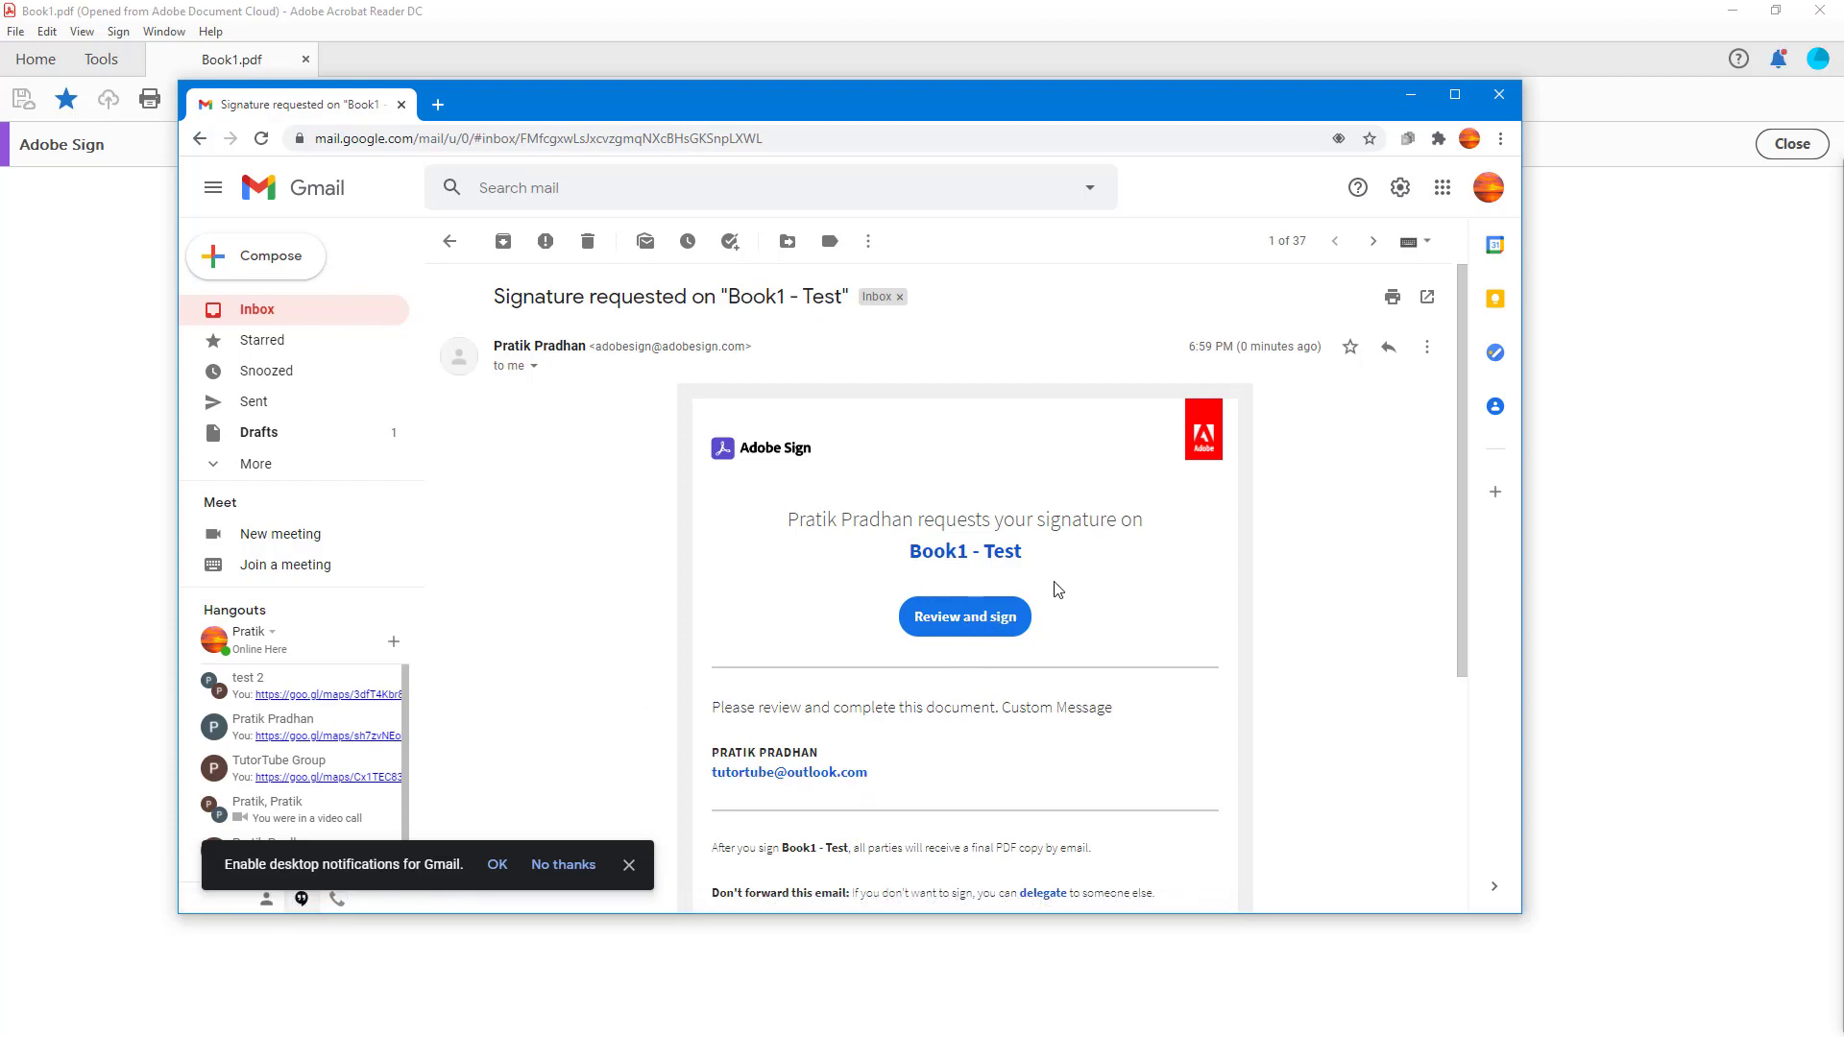
click(974, 634)
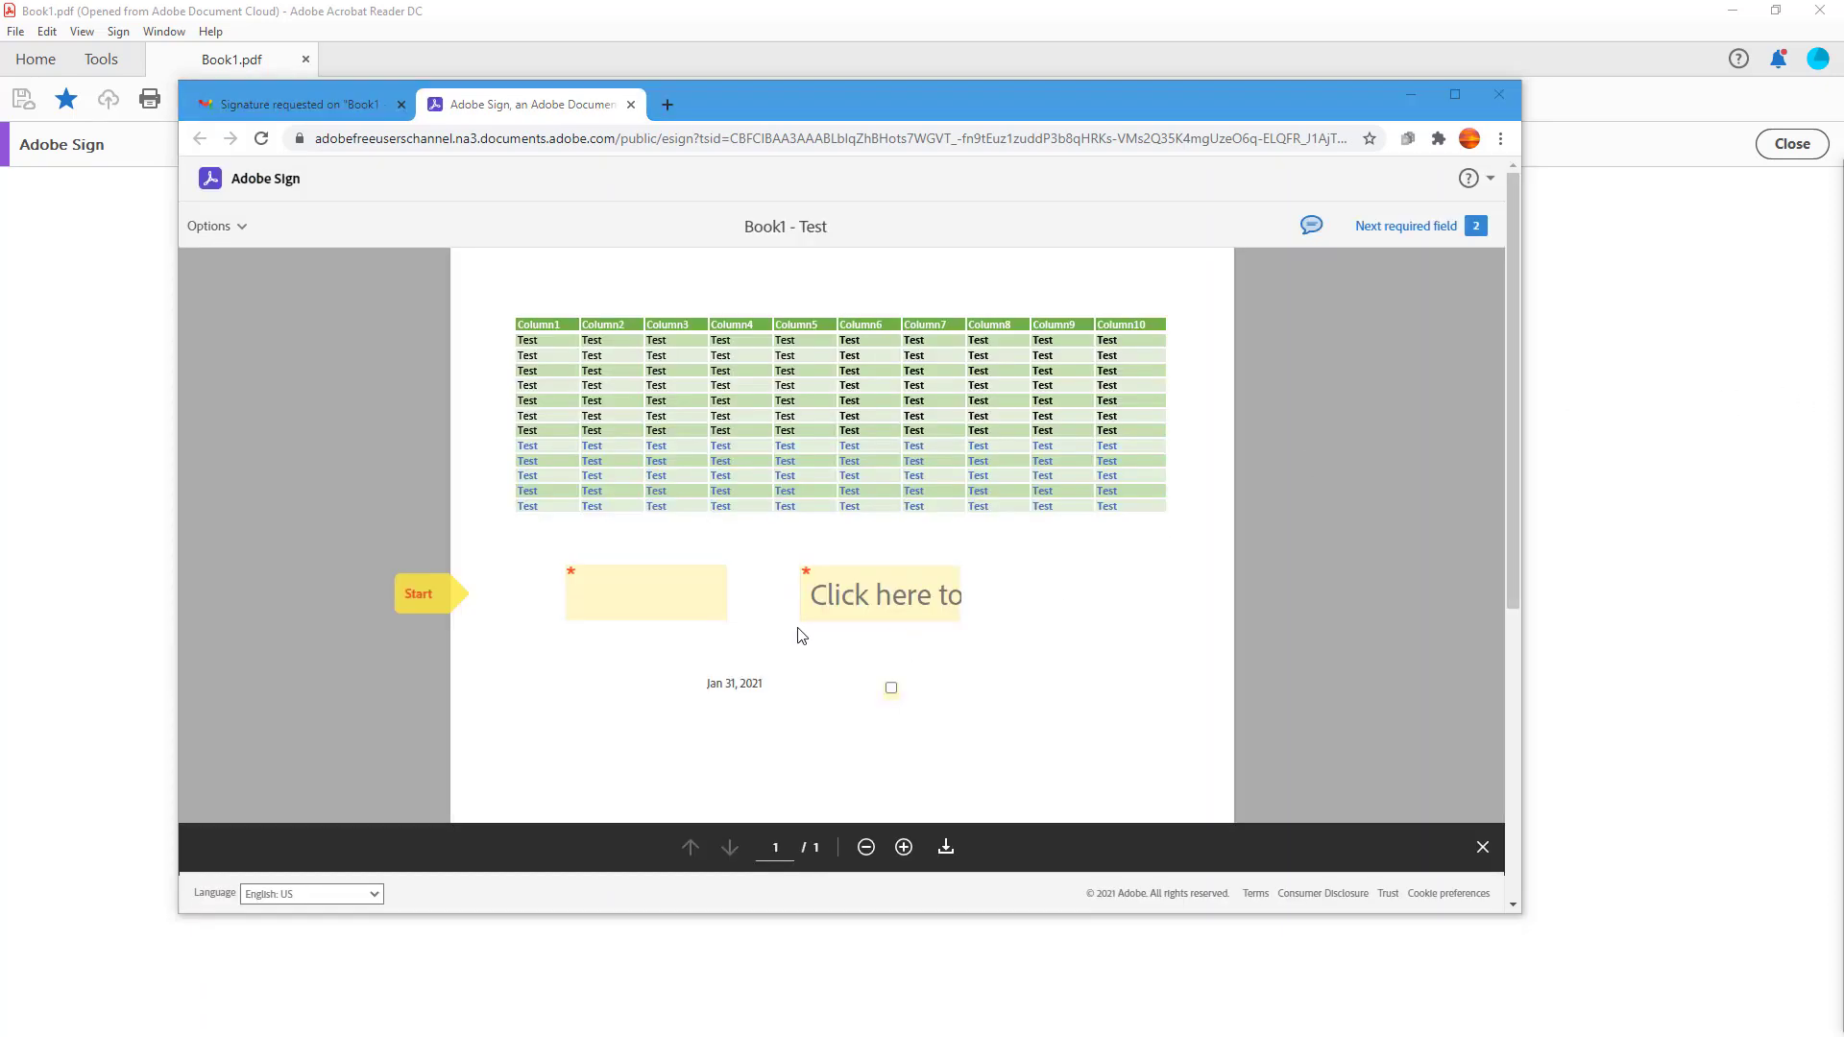
- Type 'TutorTube' in the text field and apply a hand-drawn signature to the signature field
click(693, 583)
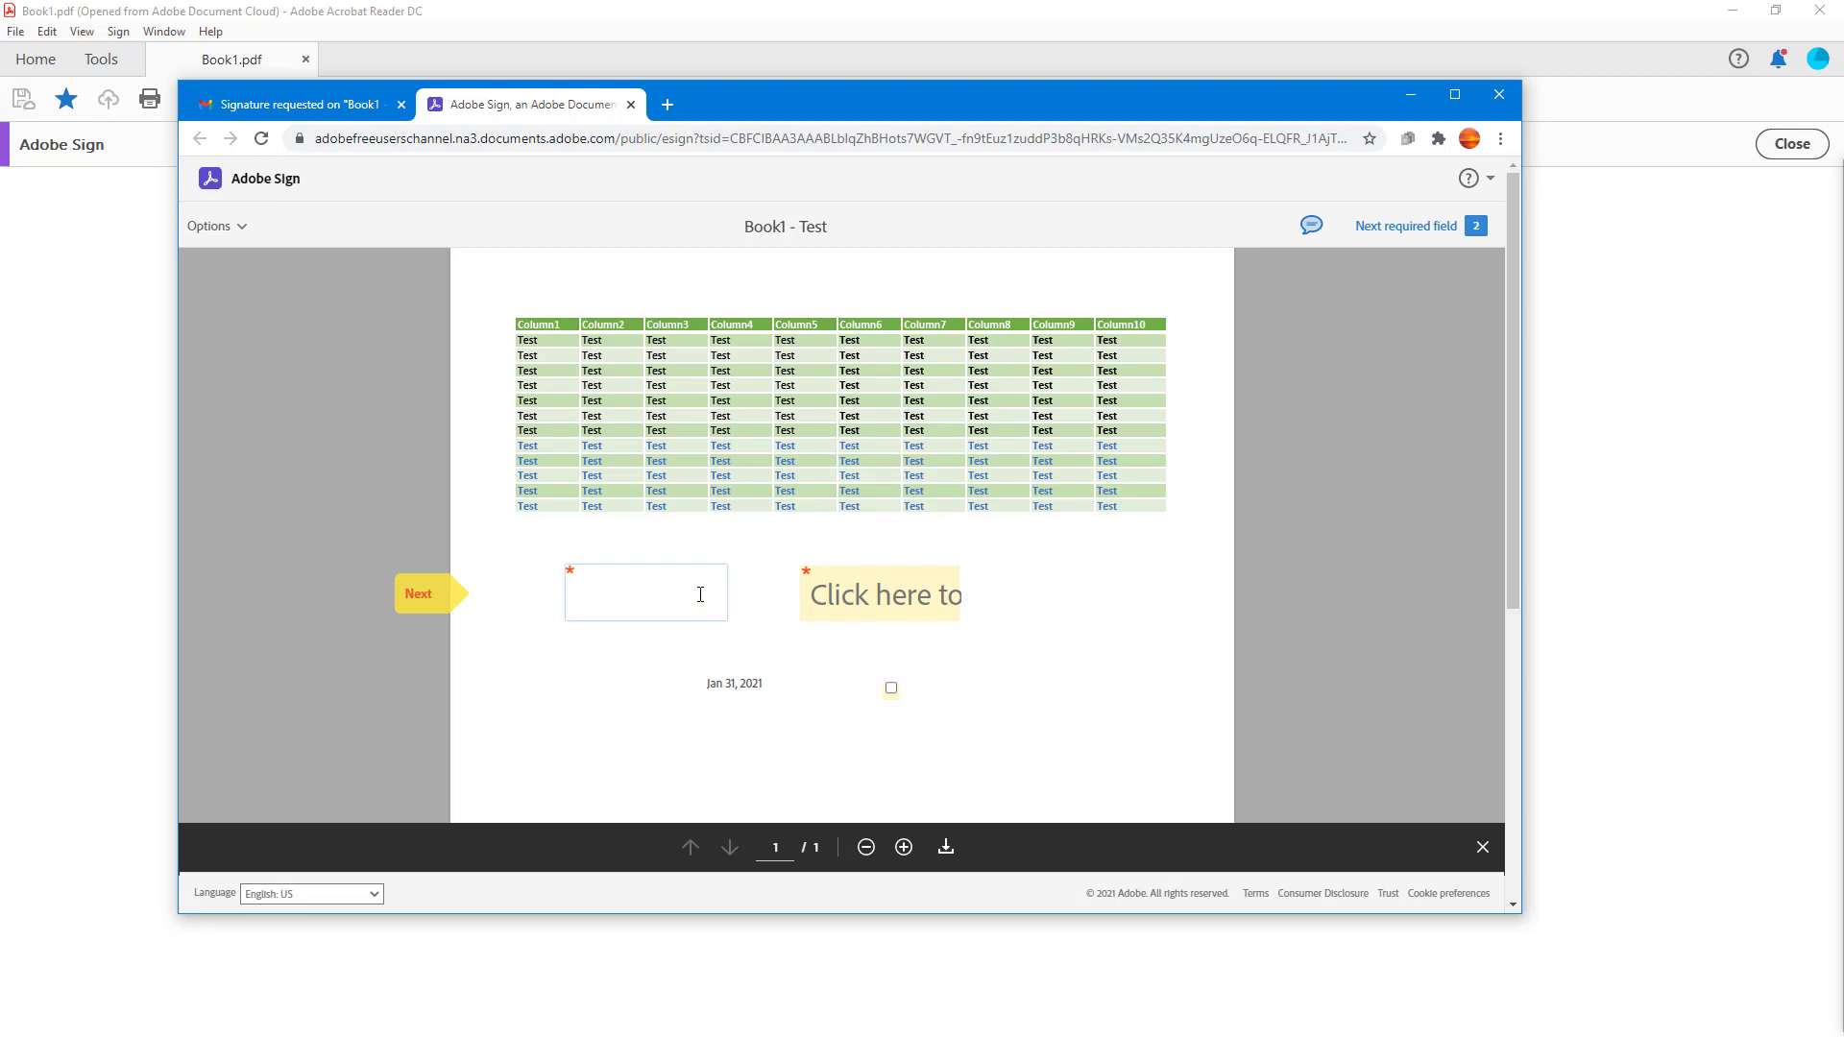
text(TutorTube)
click(855, 602)
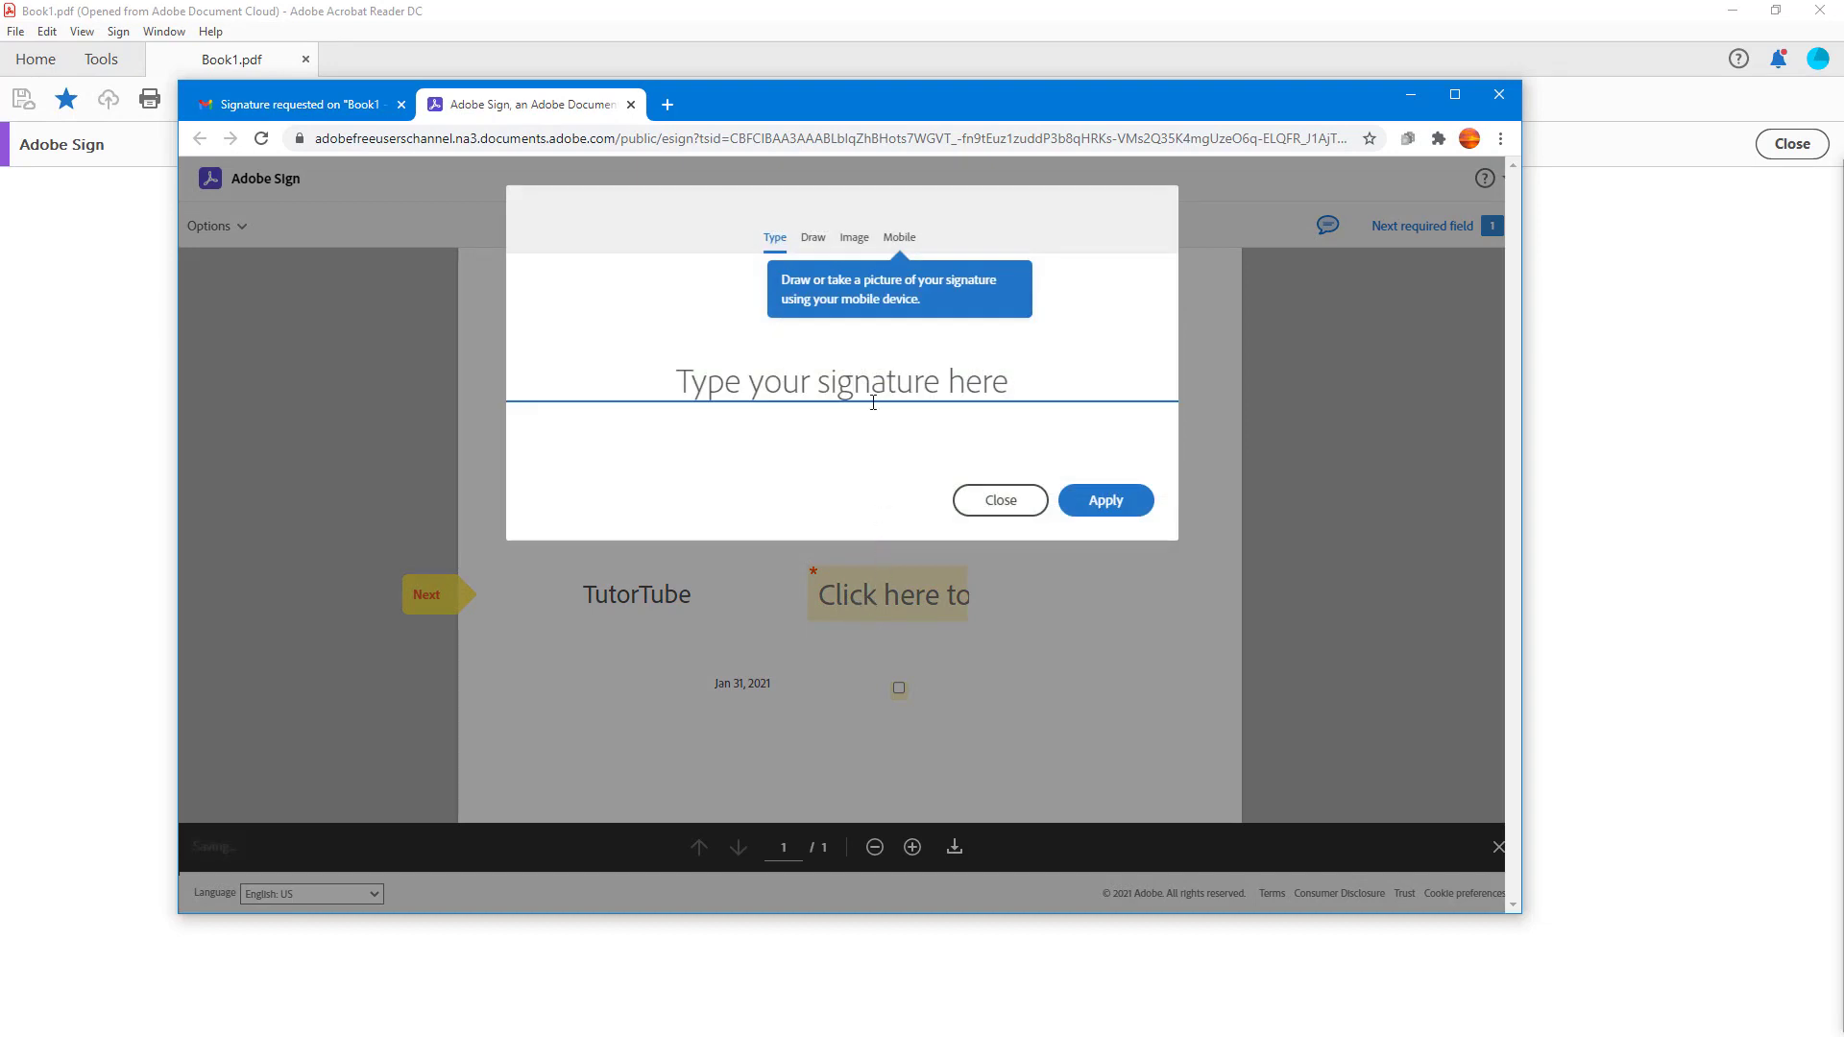
click(871, 381)
text(dfgdfdf)
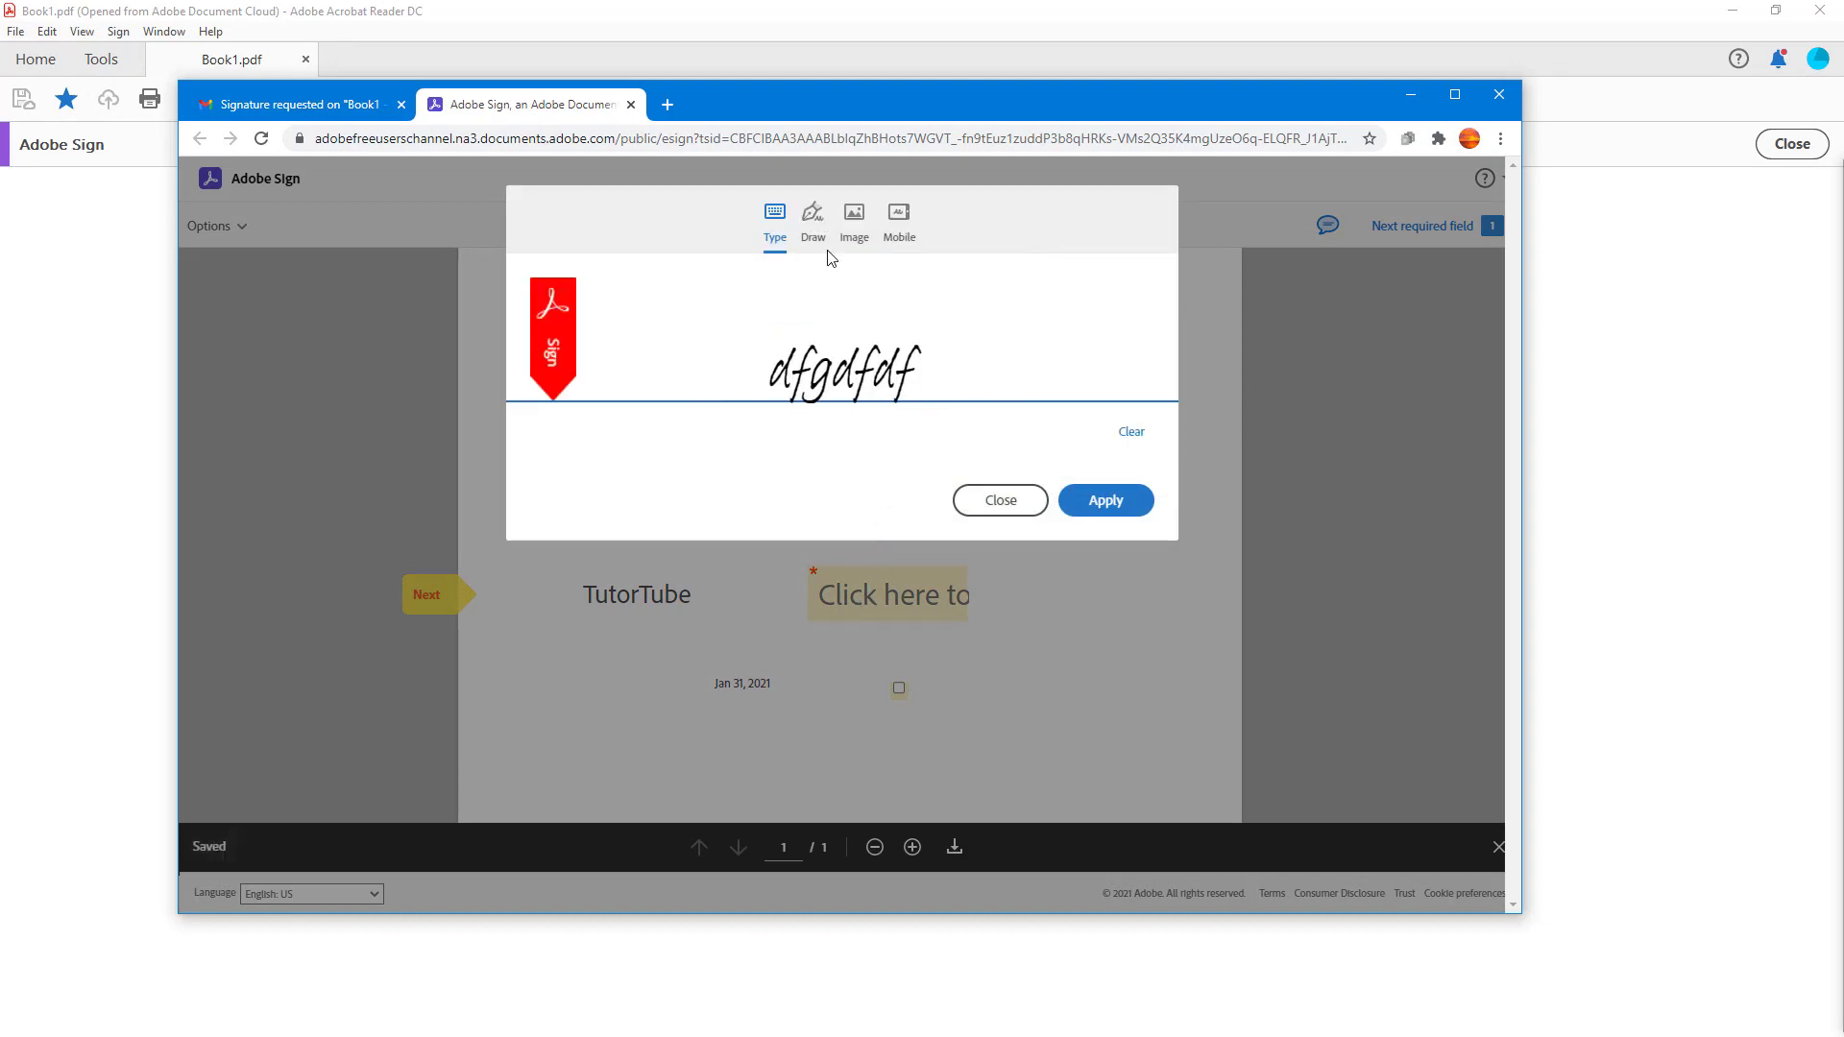
click(813, 219)
mouse_move(783, 381)
mouse_down()
mouse_move(940, 351)
mouse_move(1020, 376)
mouse_up()
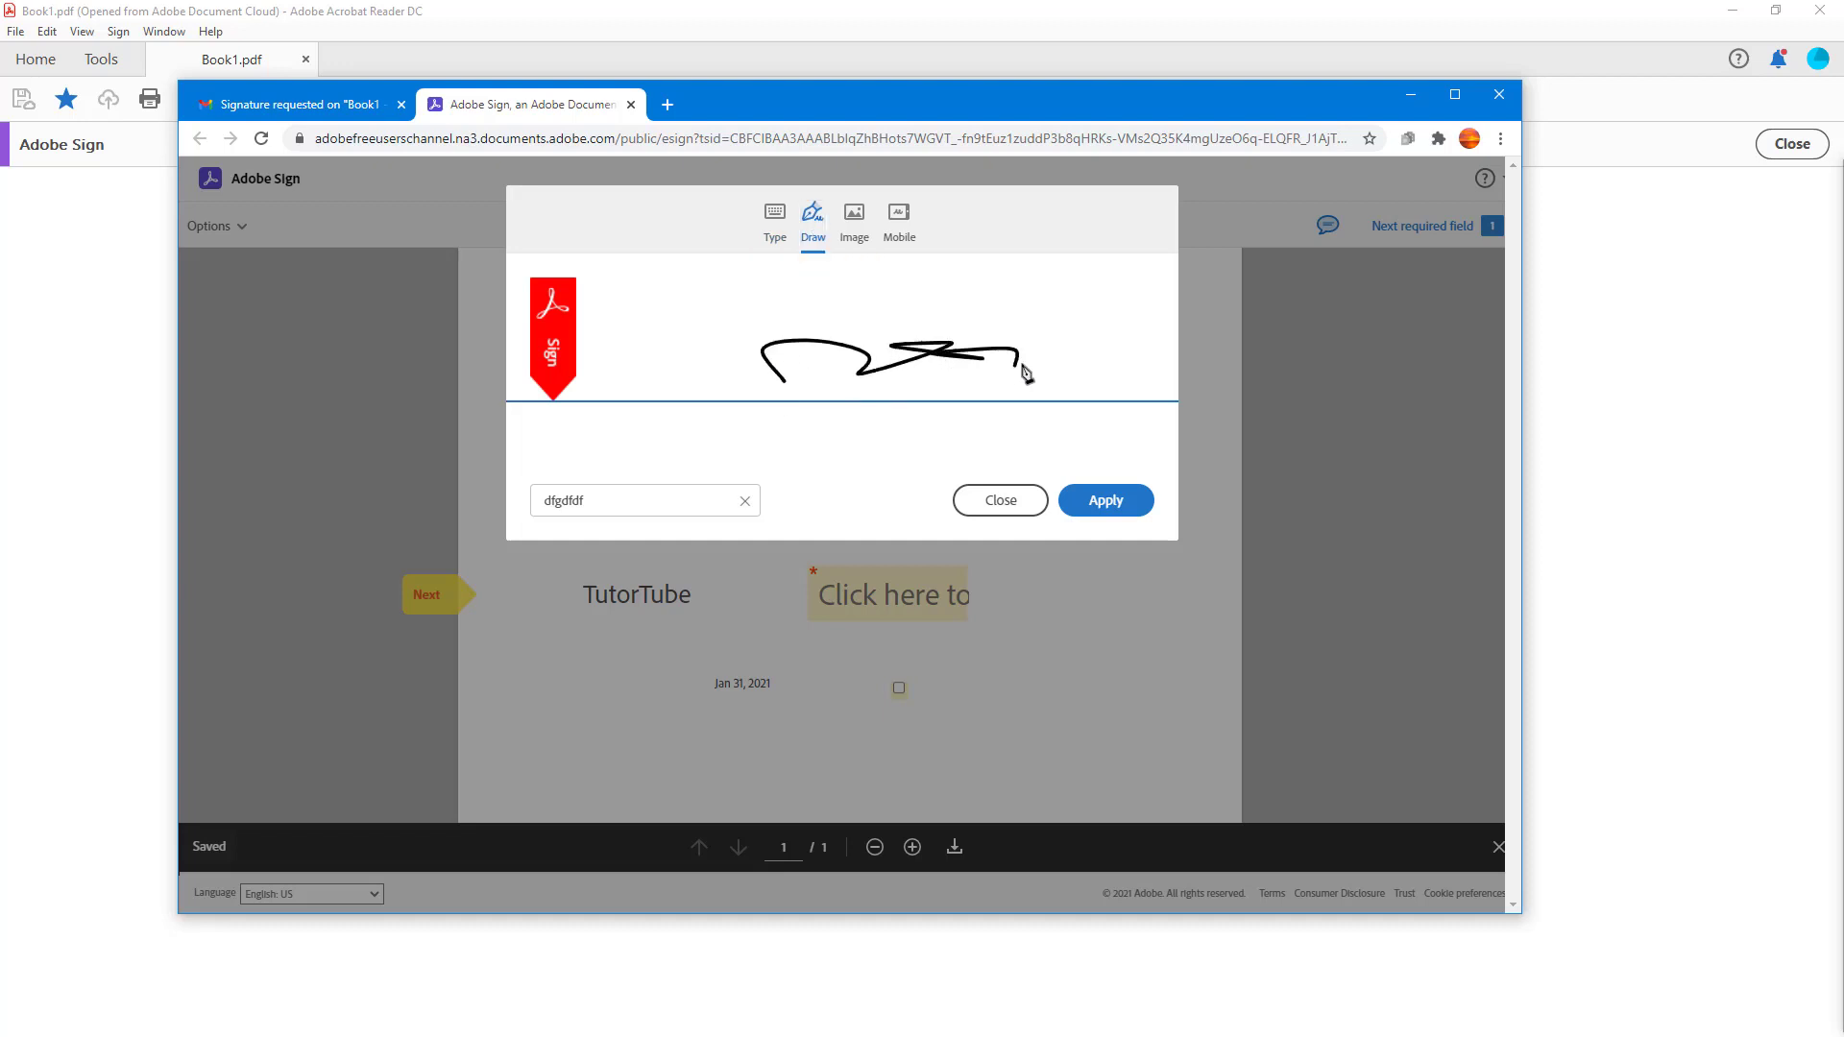
click(854, 221)
click(894, 229)
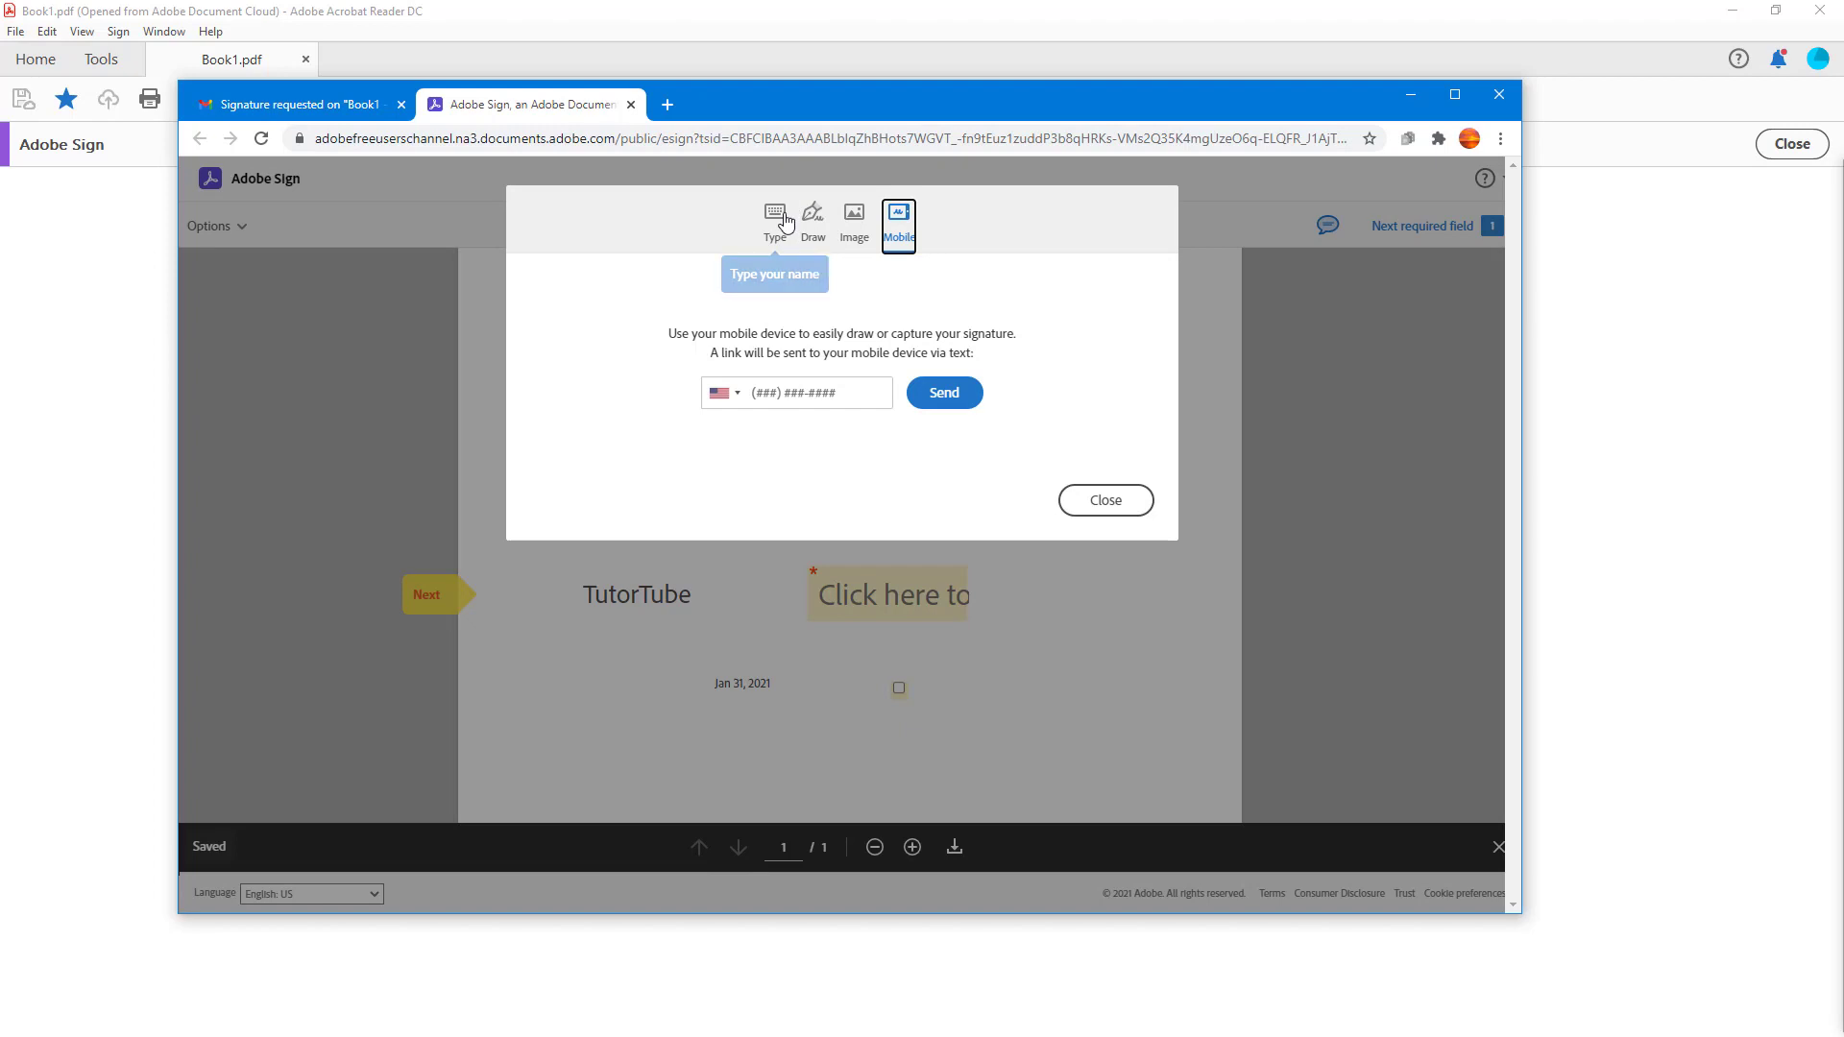
click(821, 229)
click(1091, 509)
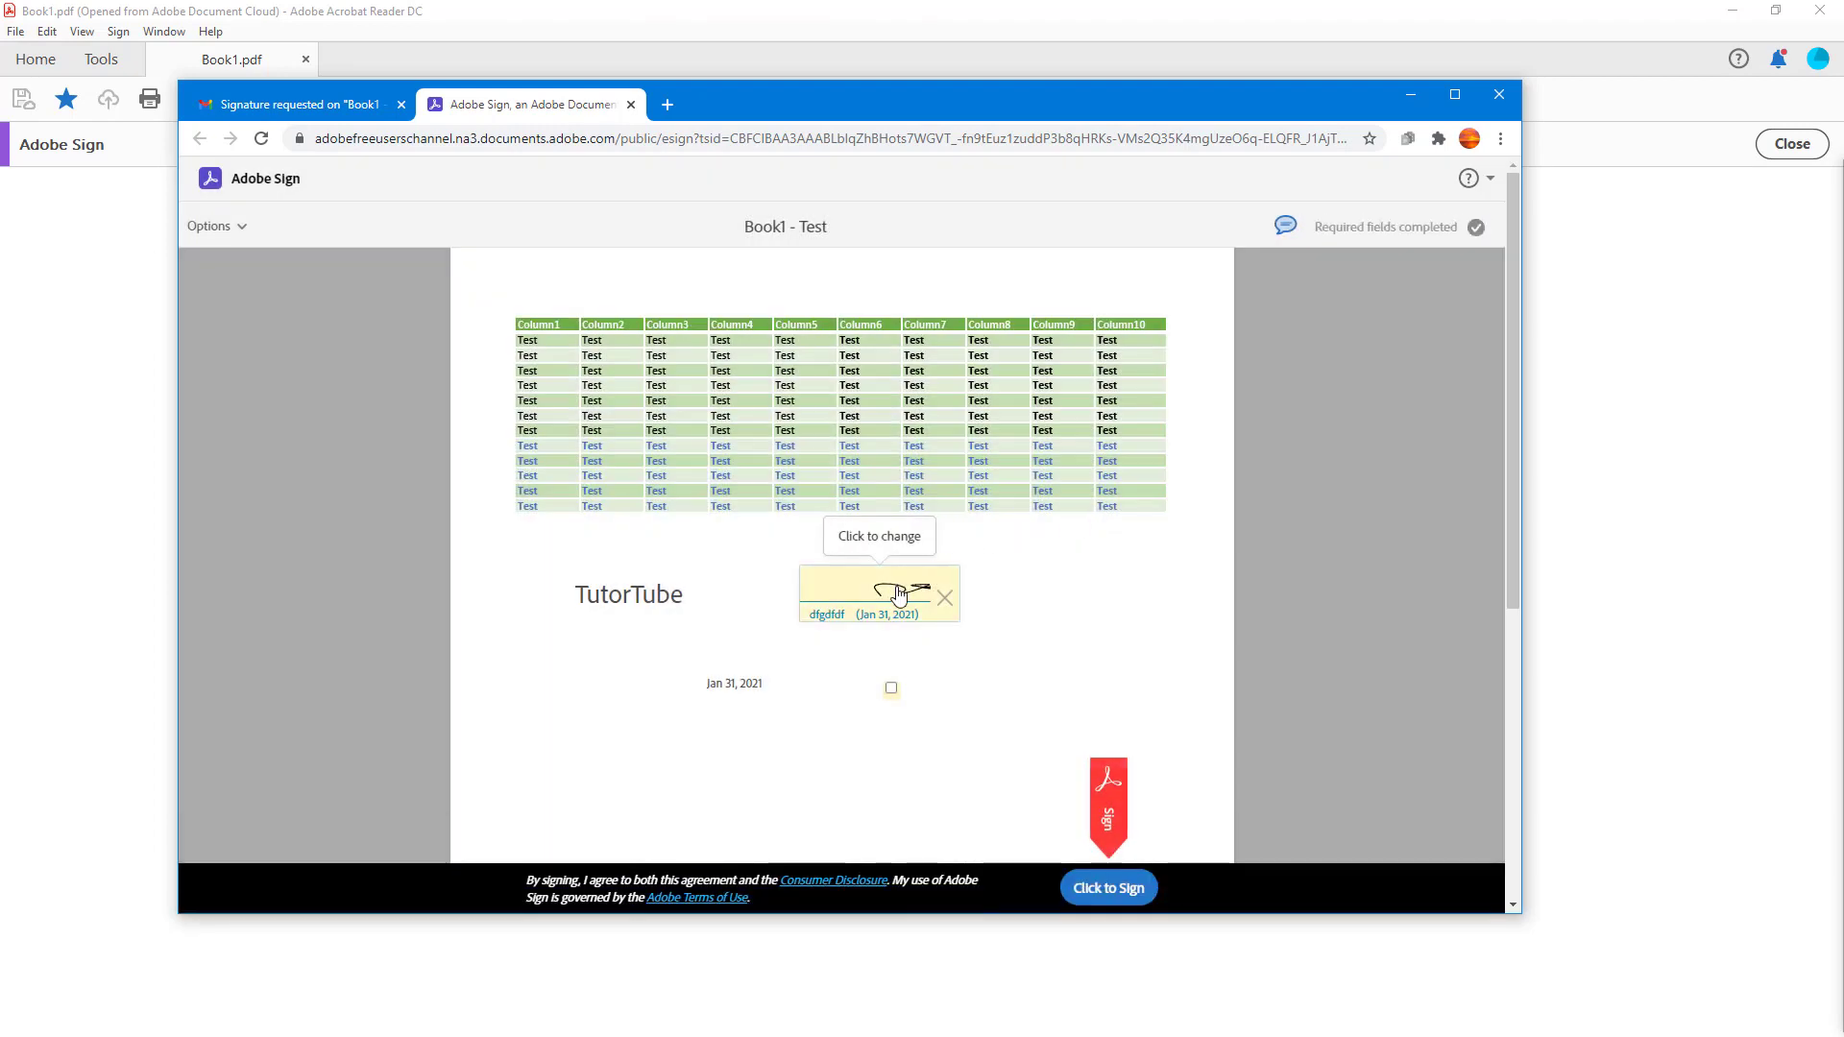
- Tick the checkbox and sign to submit the 'Book1 - Test' agreement
click(891, 688)
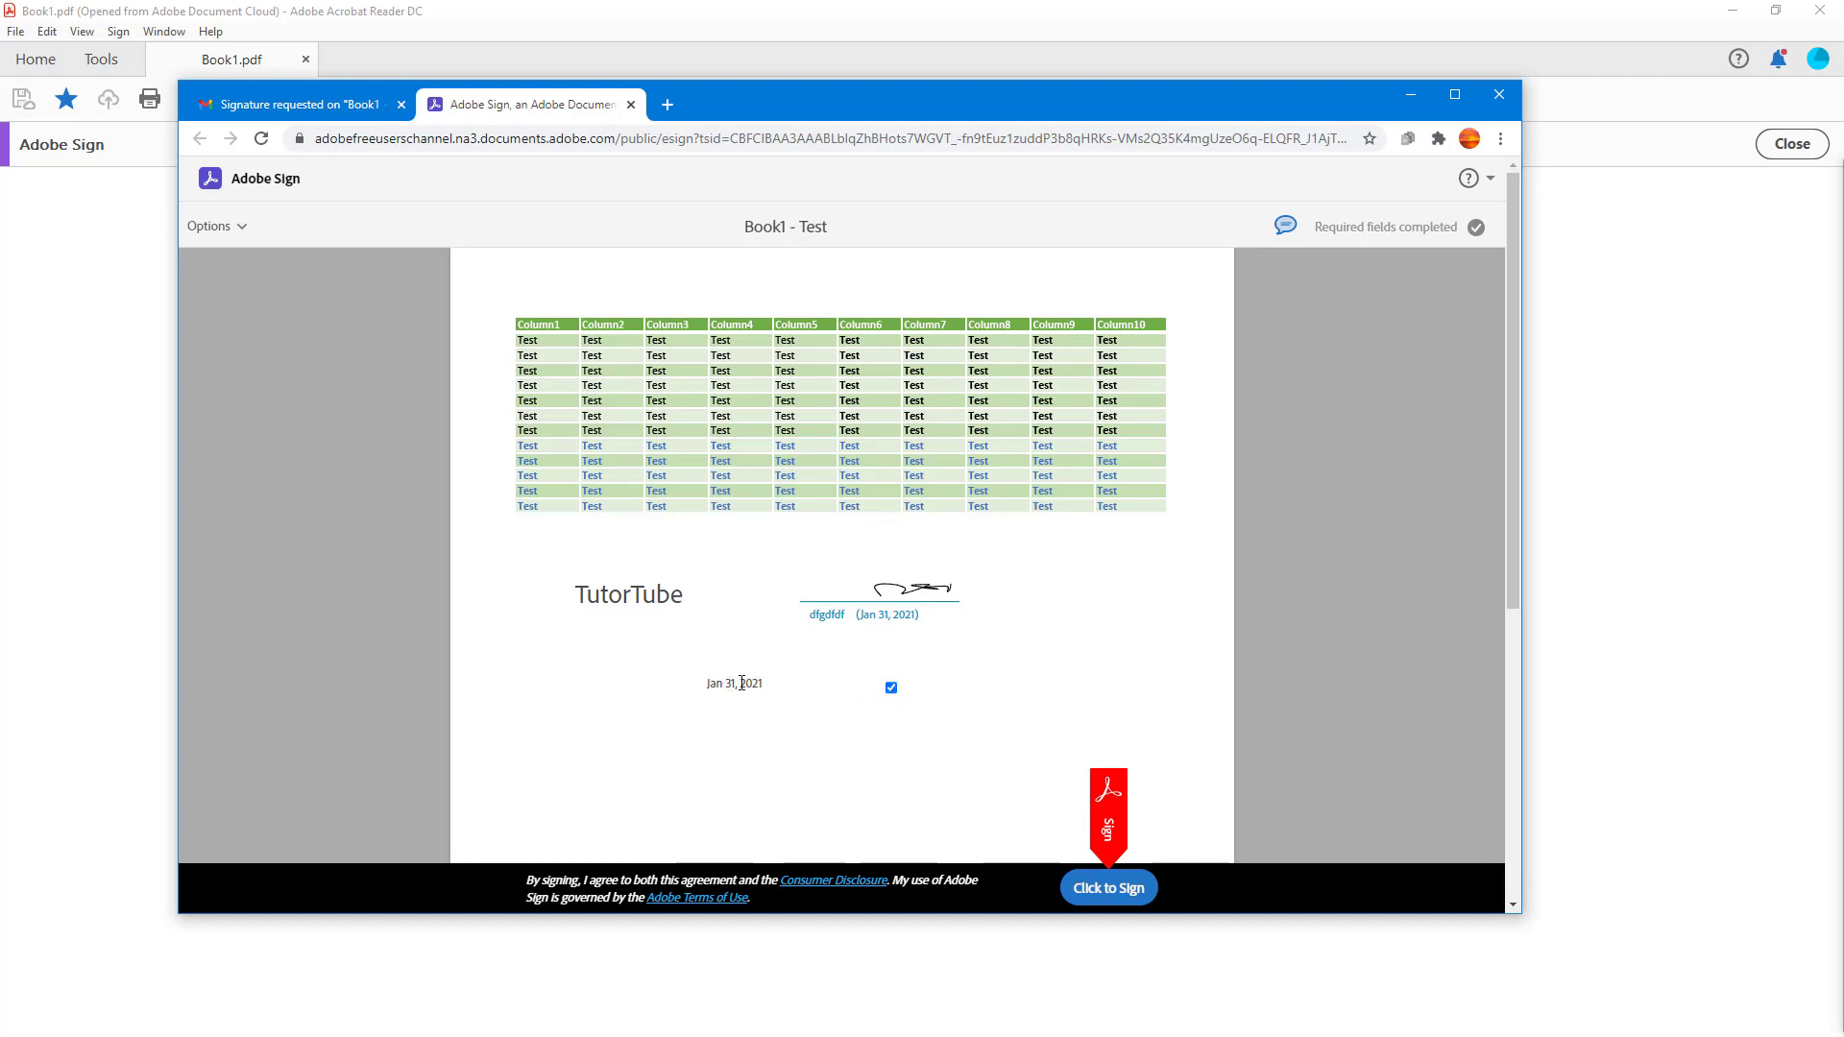
triple_click(730, 687)
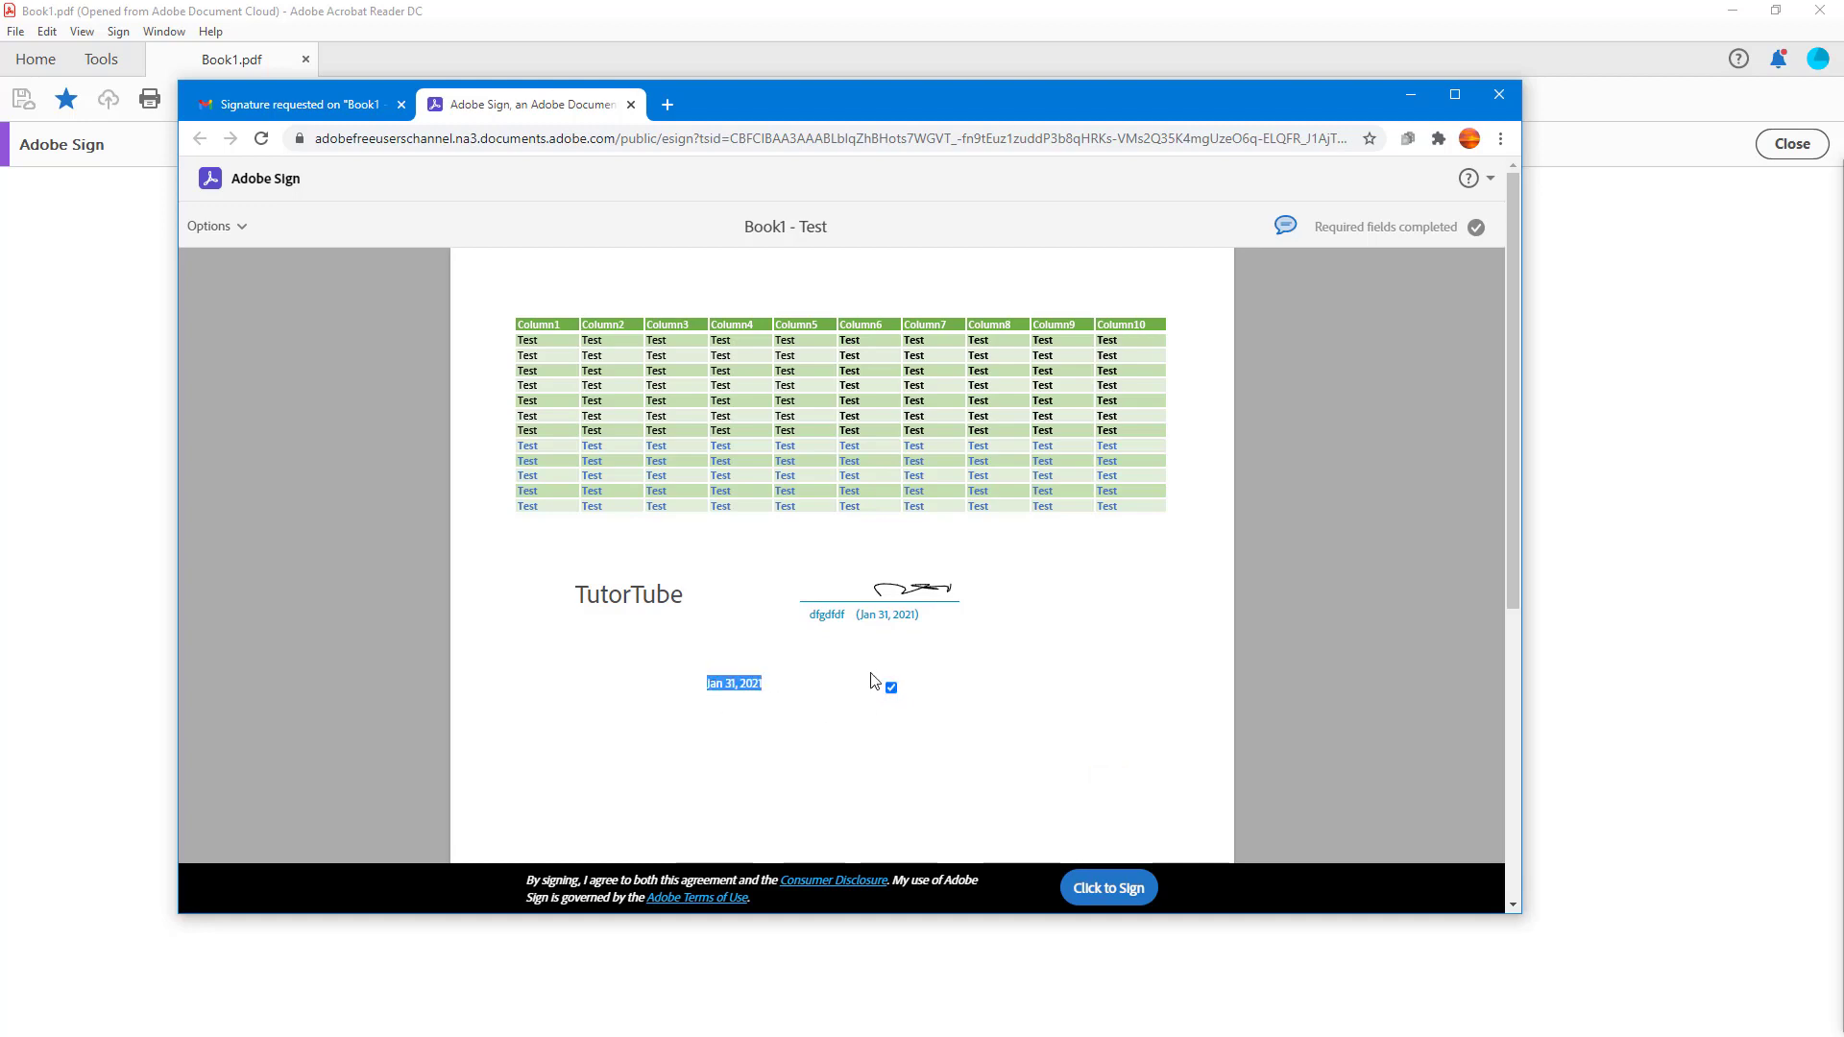
click(728, 685)
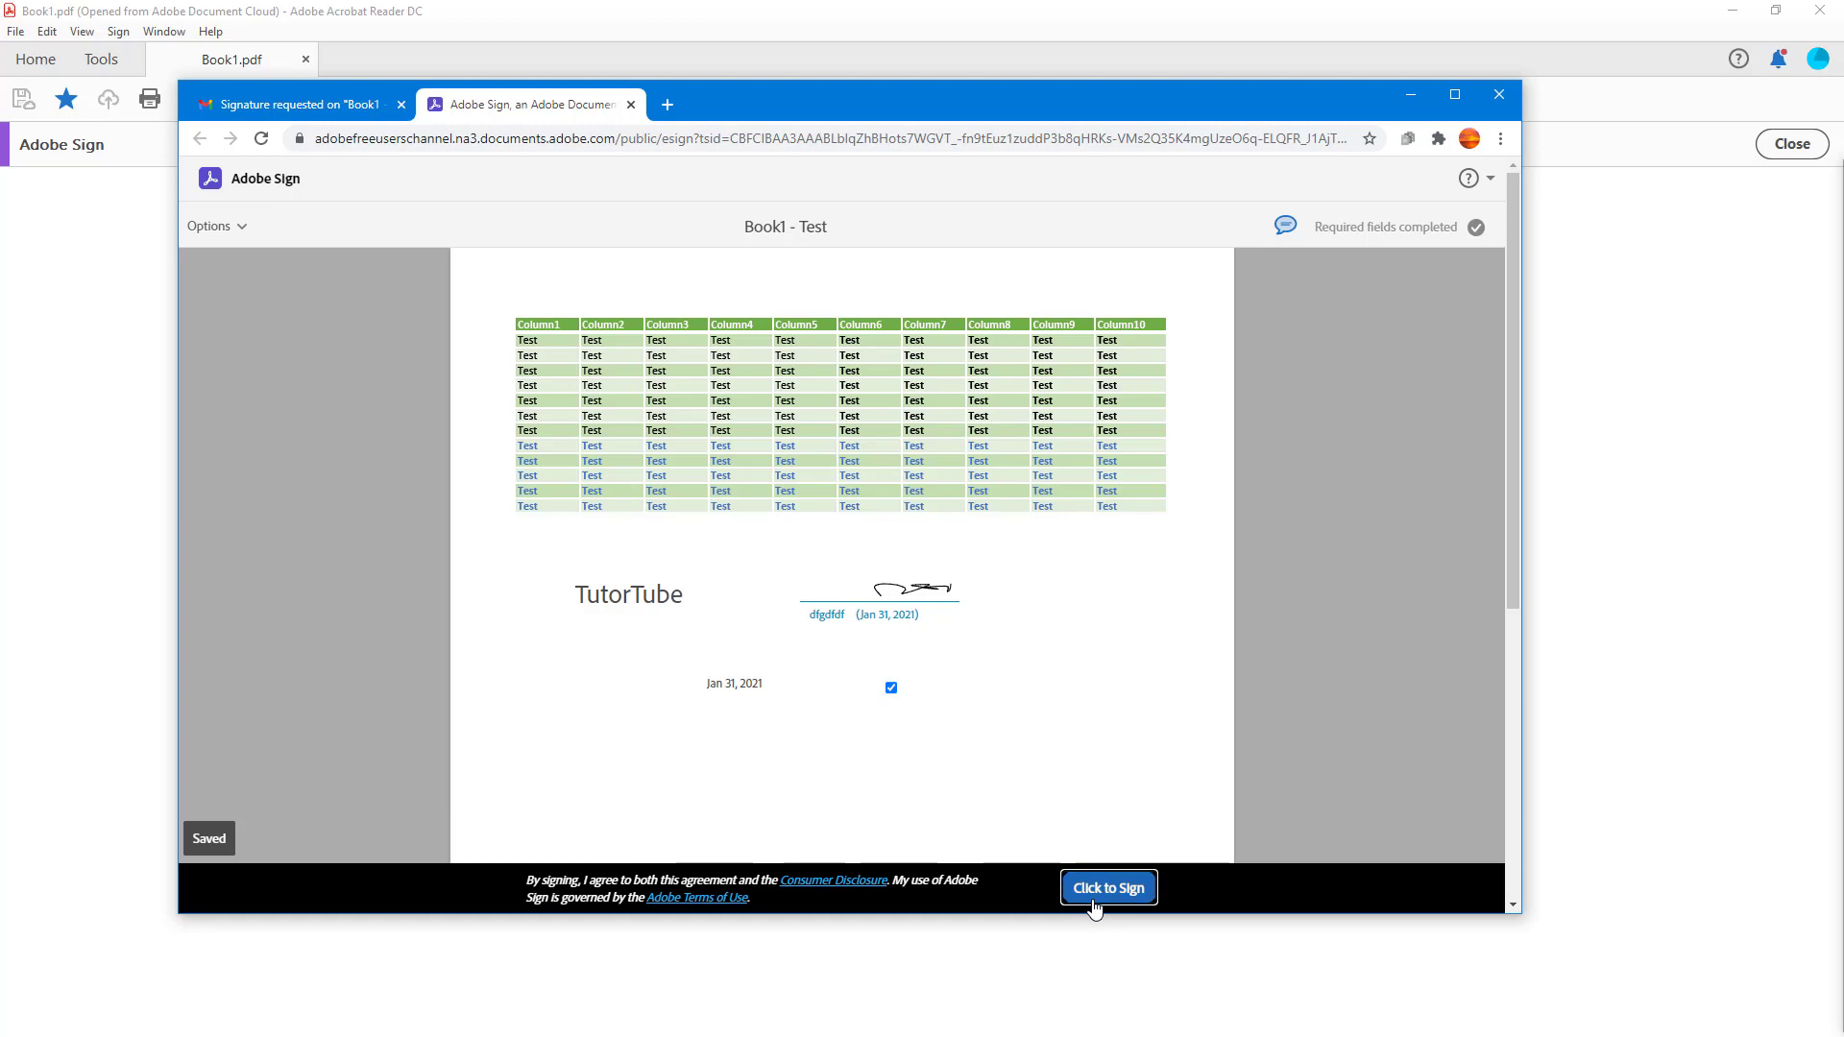
click(1095, 903)
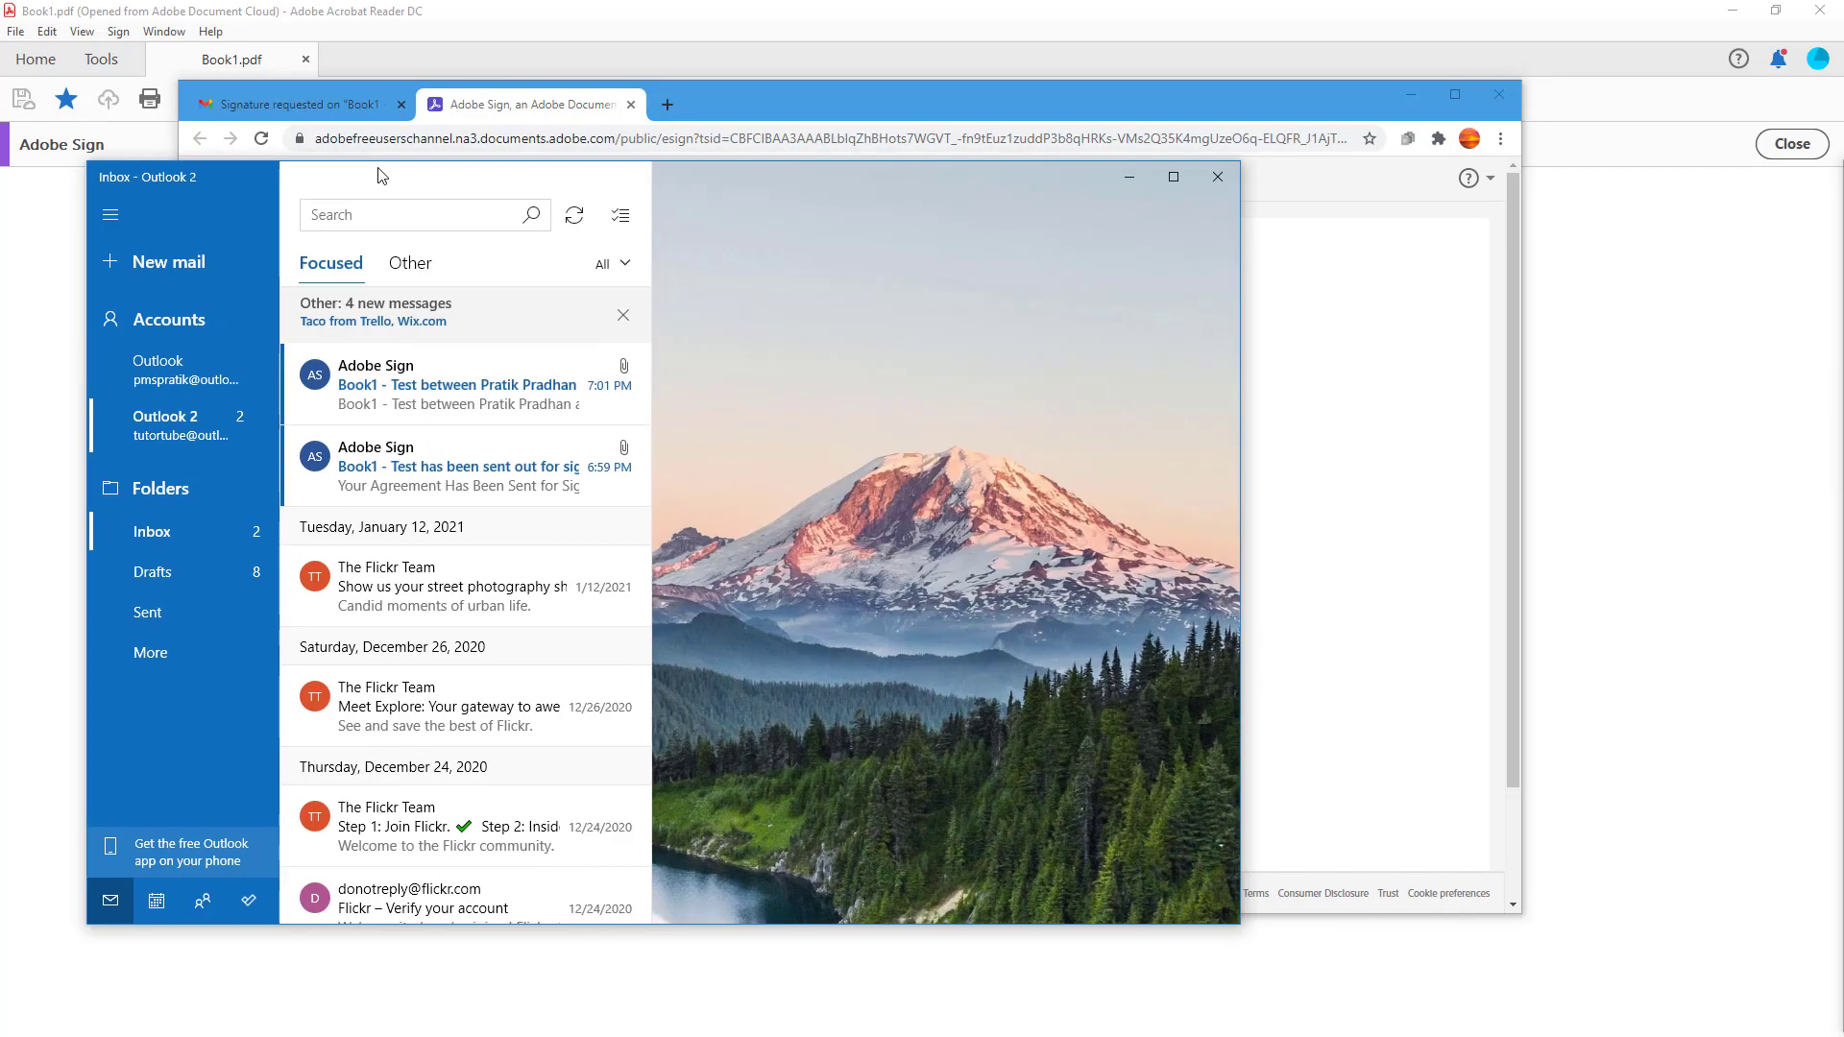
drag(393, 169, 595, 139)
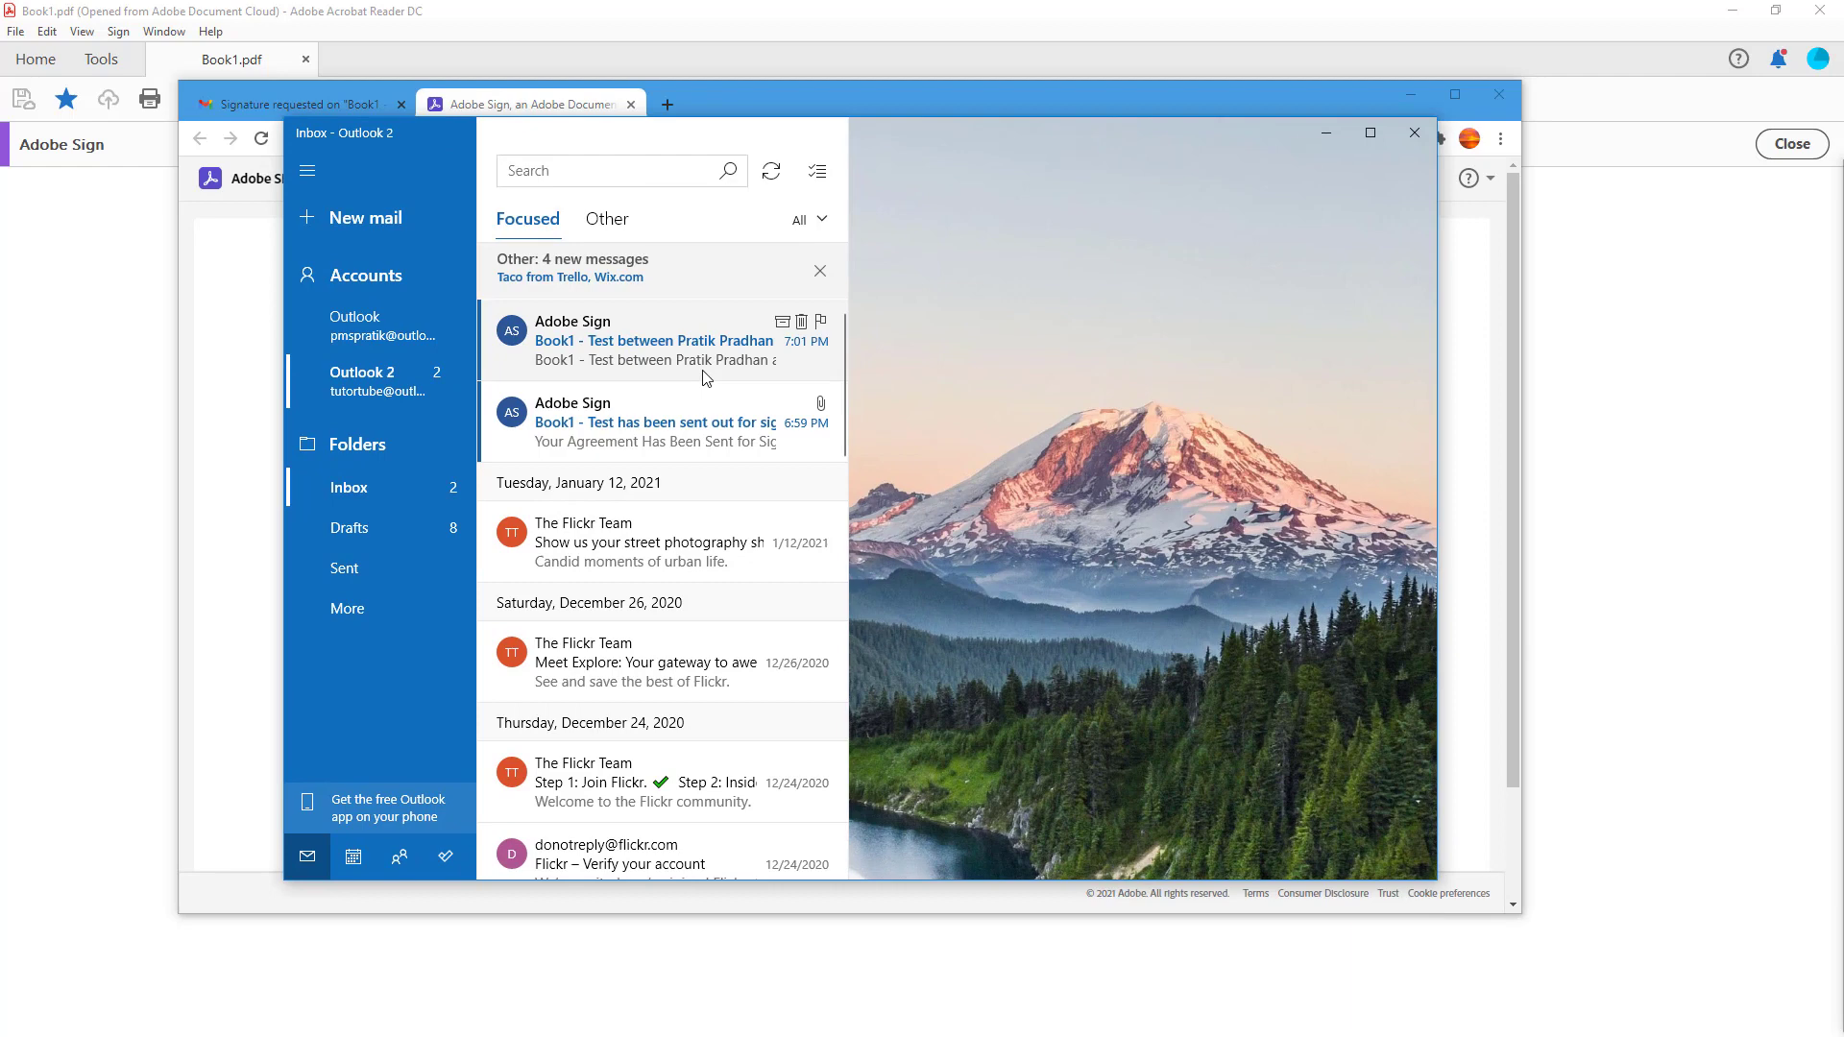
- Open the Signed and Filed e-mail in Mail and its 'Book1 - Test - signed.pdf' attachment
click(695, 435)
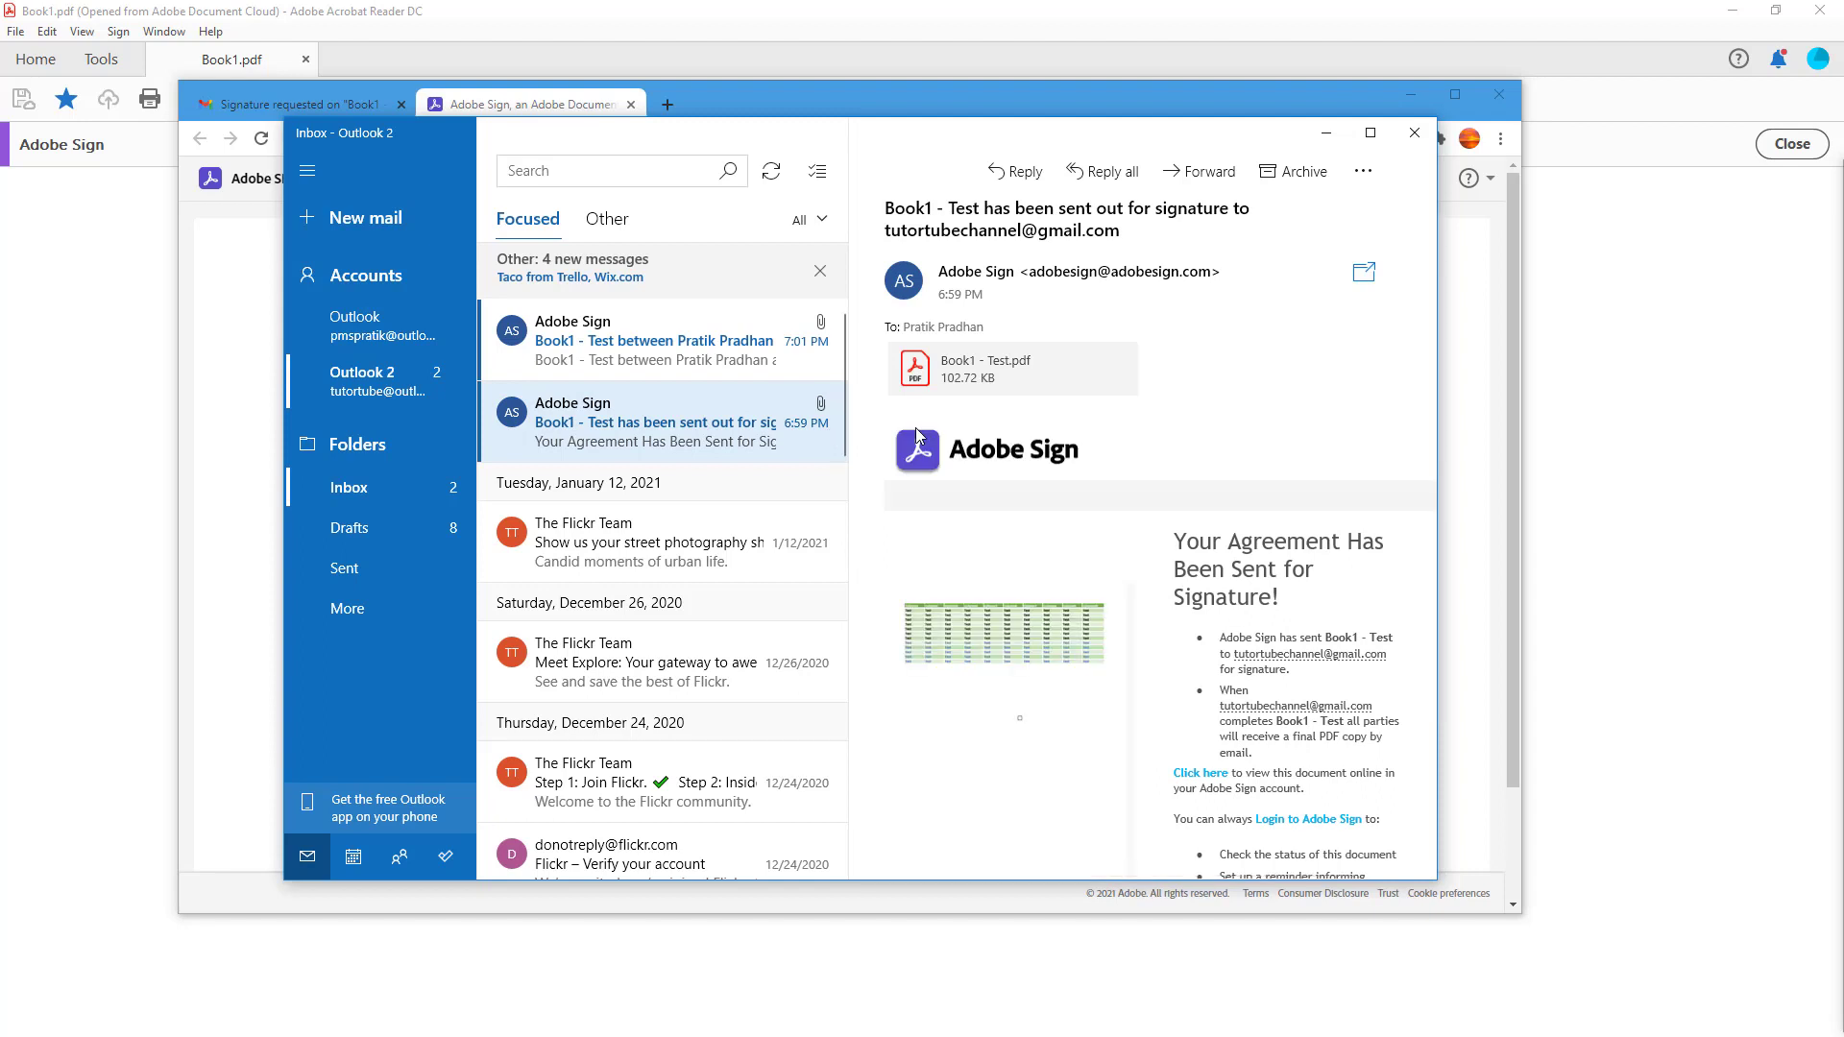
click(650, 373)
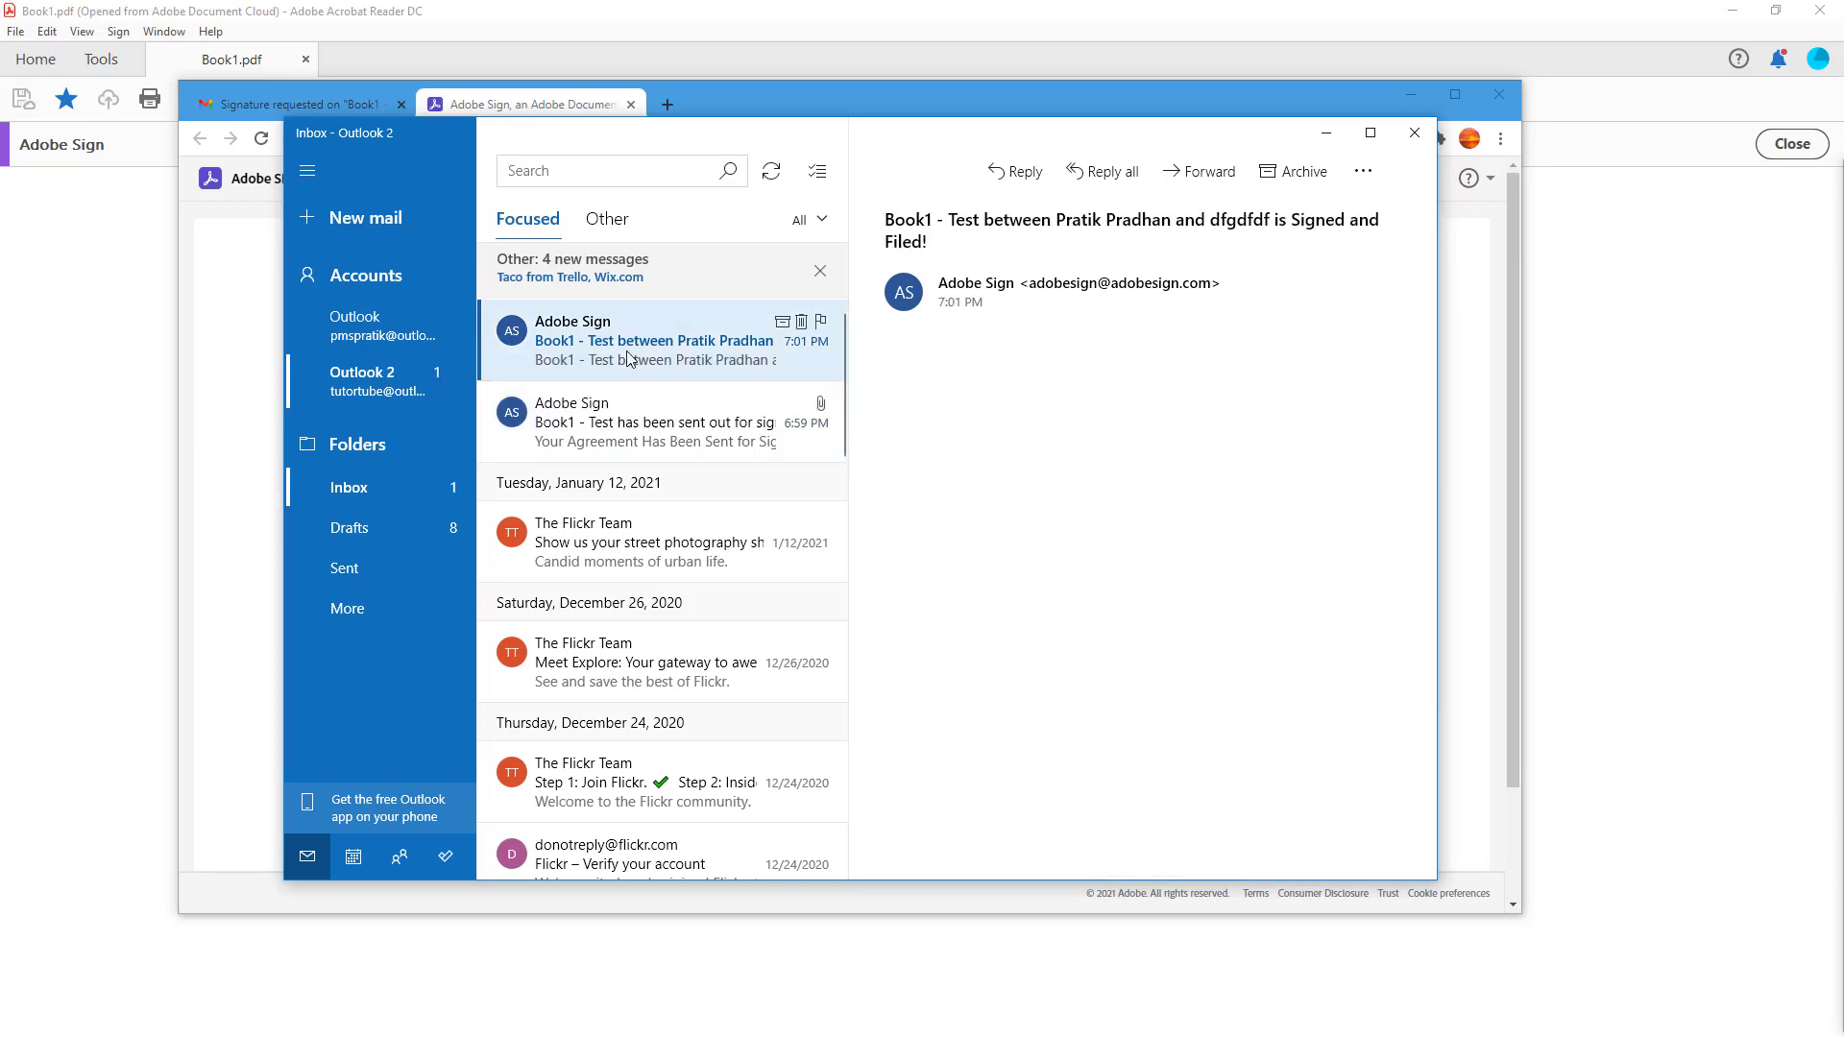
click(1370, 133)
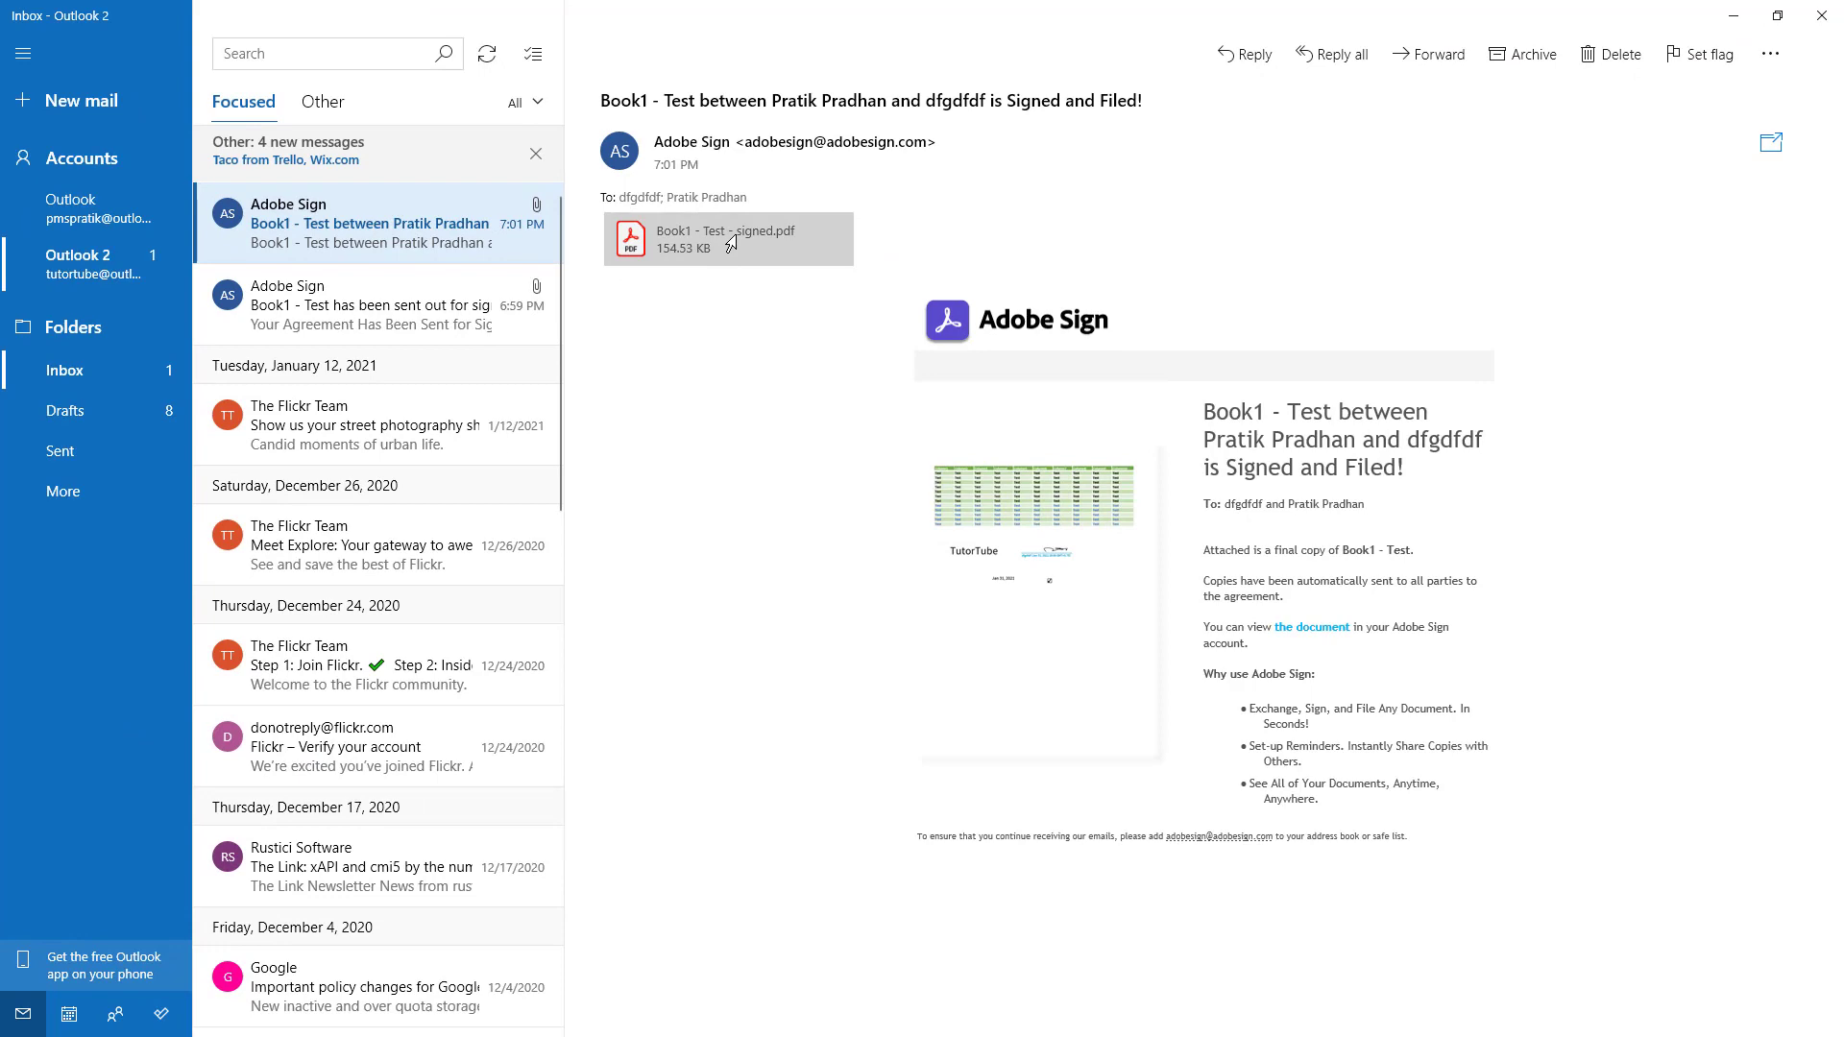
click(691, 244)
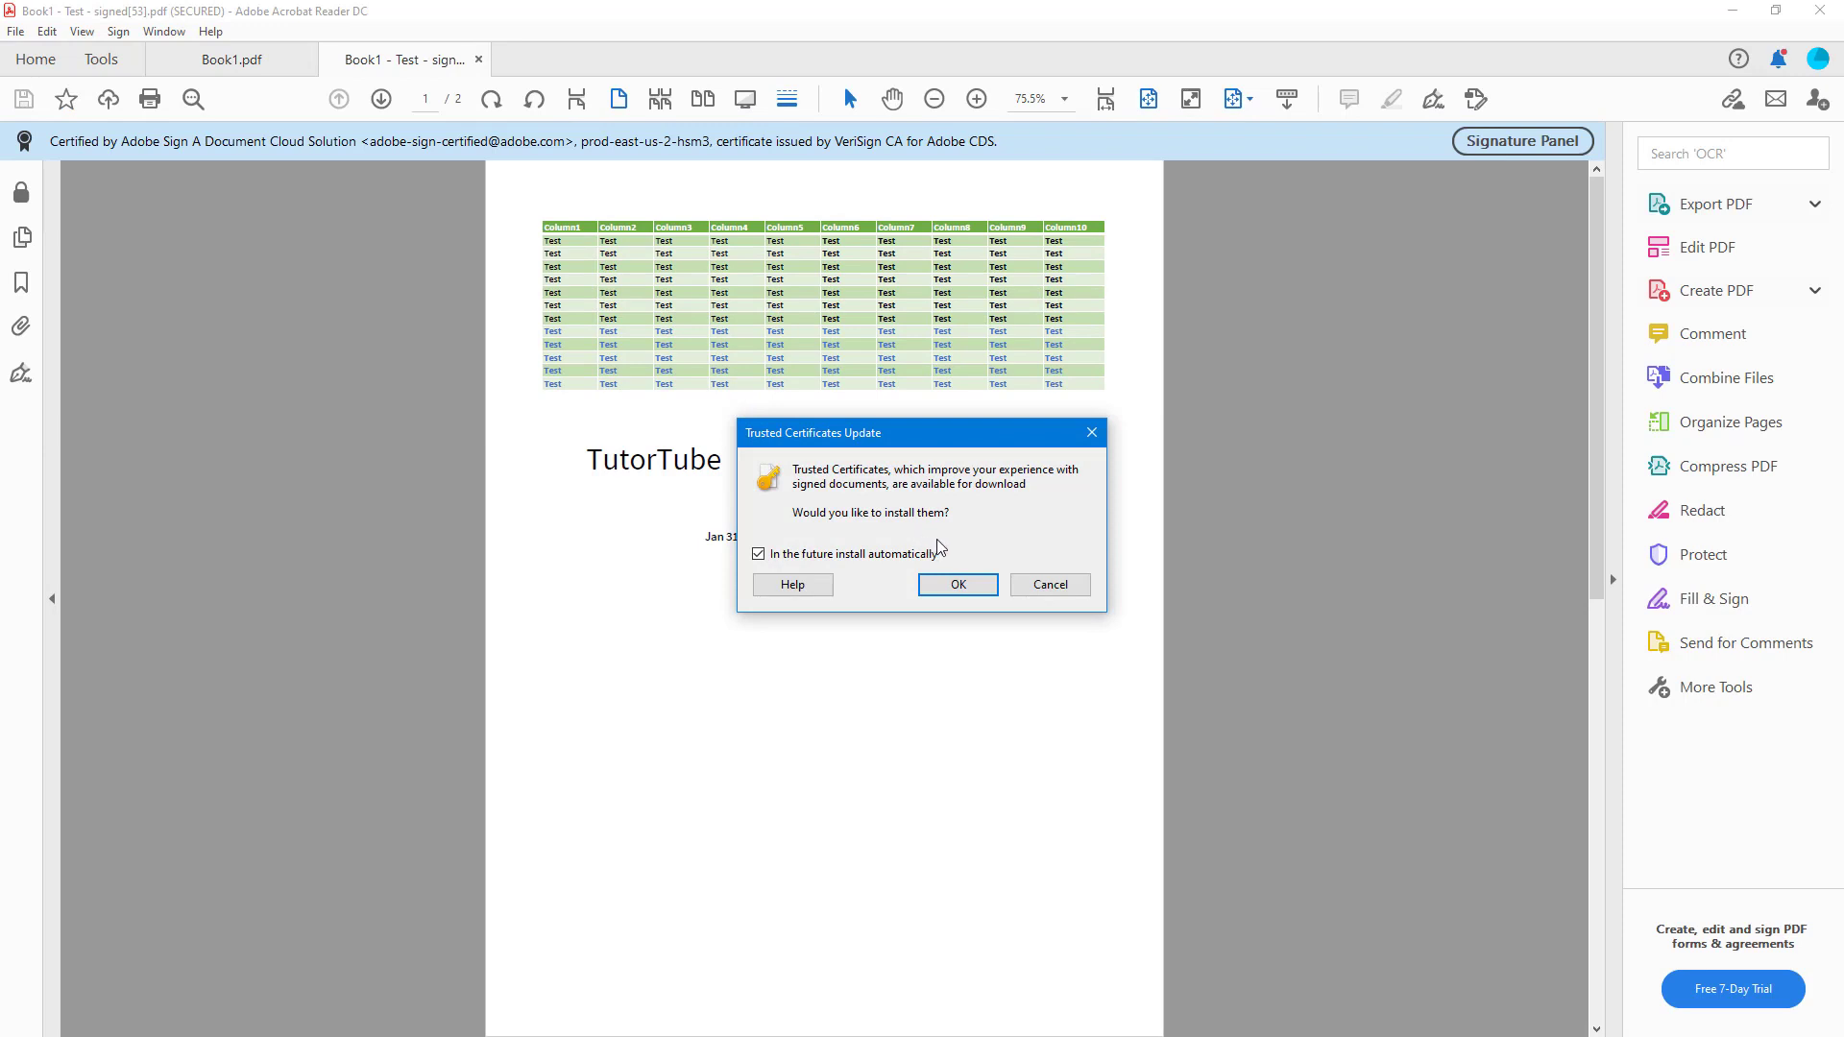
- Accept the Trusted Certificates Update and confirm the updated security settings
click(943, 578)
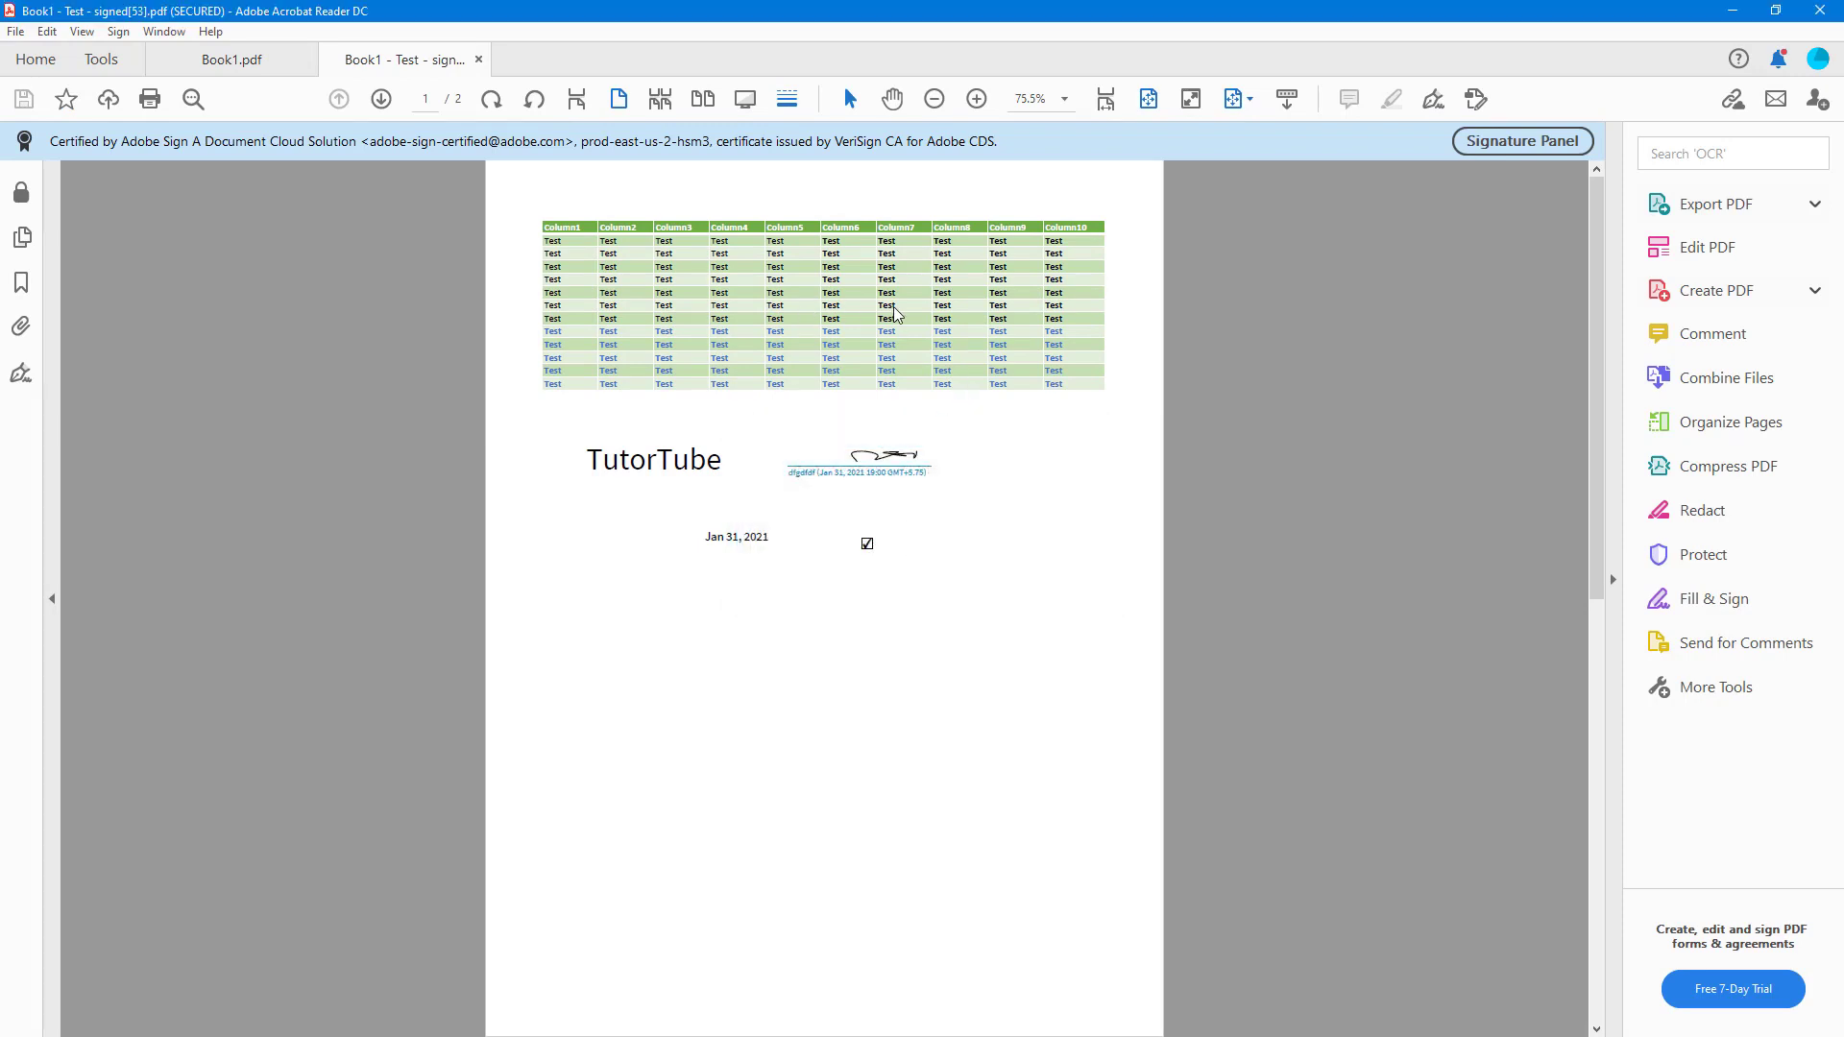
click(1115, 567)
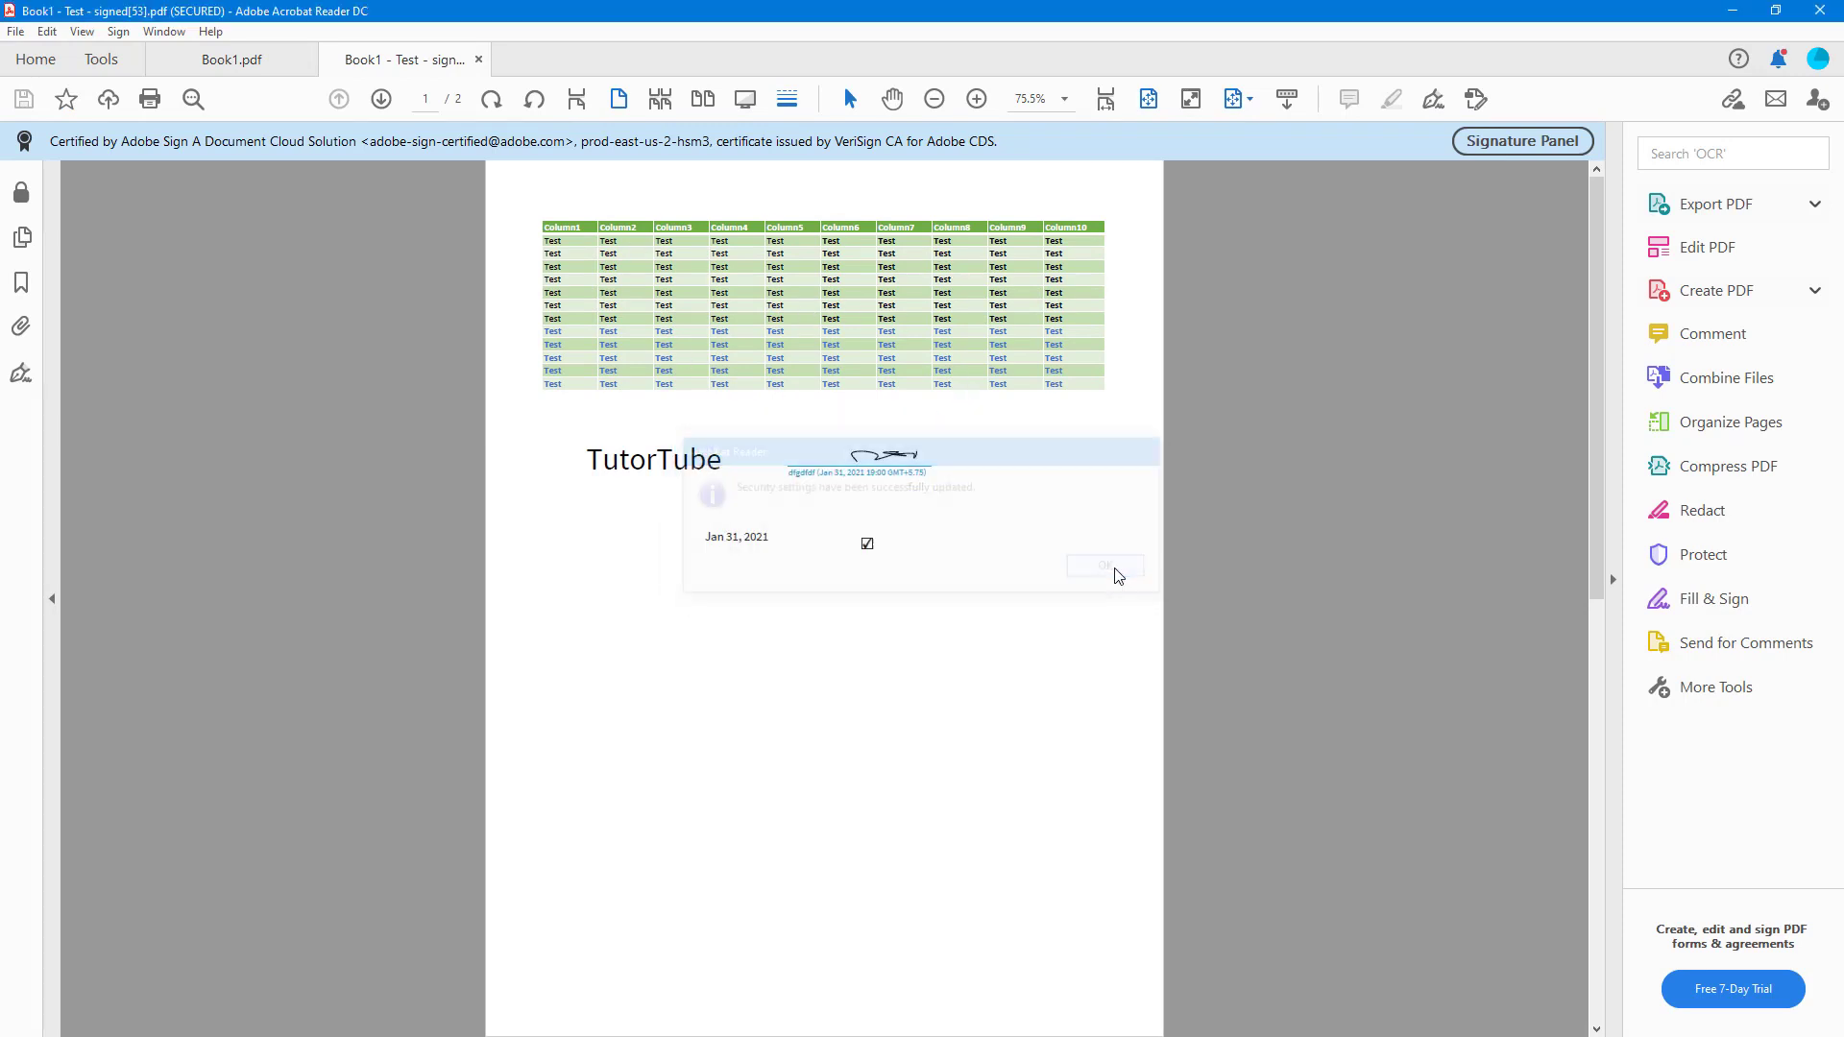